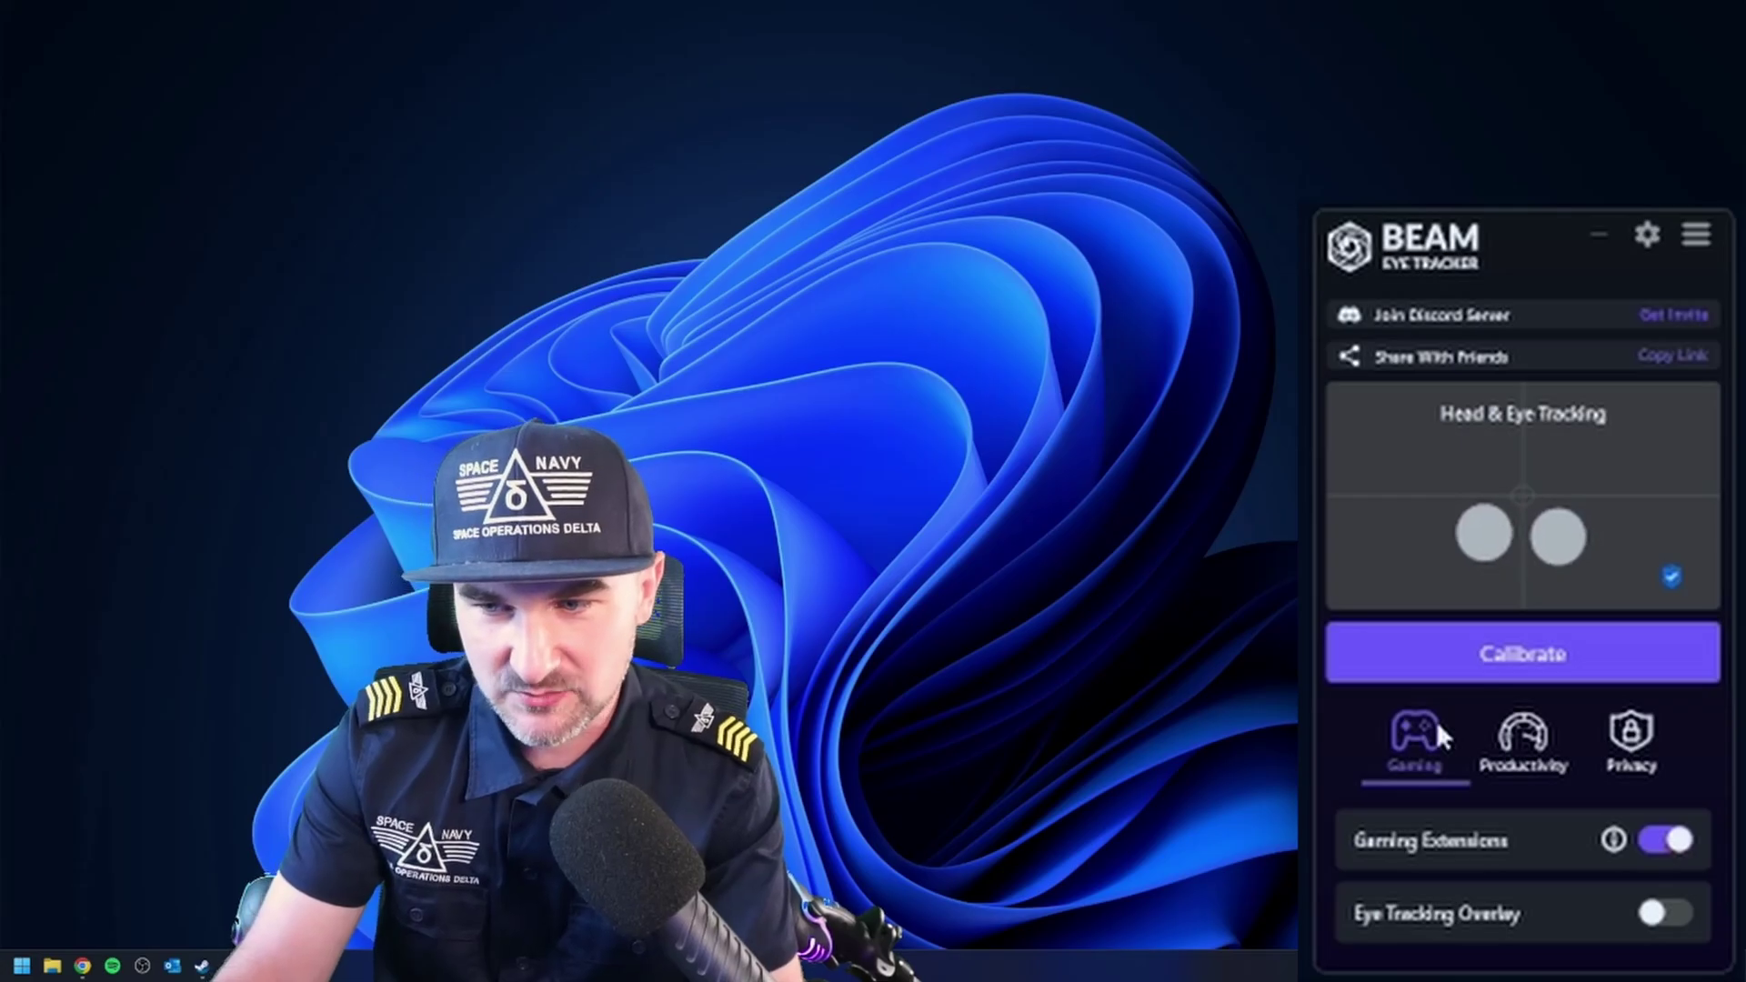
# Step: Open the eye tracker's full settings and review the General and Gaming Extensions options
pyautogui.click(1647, 235)
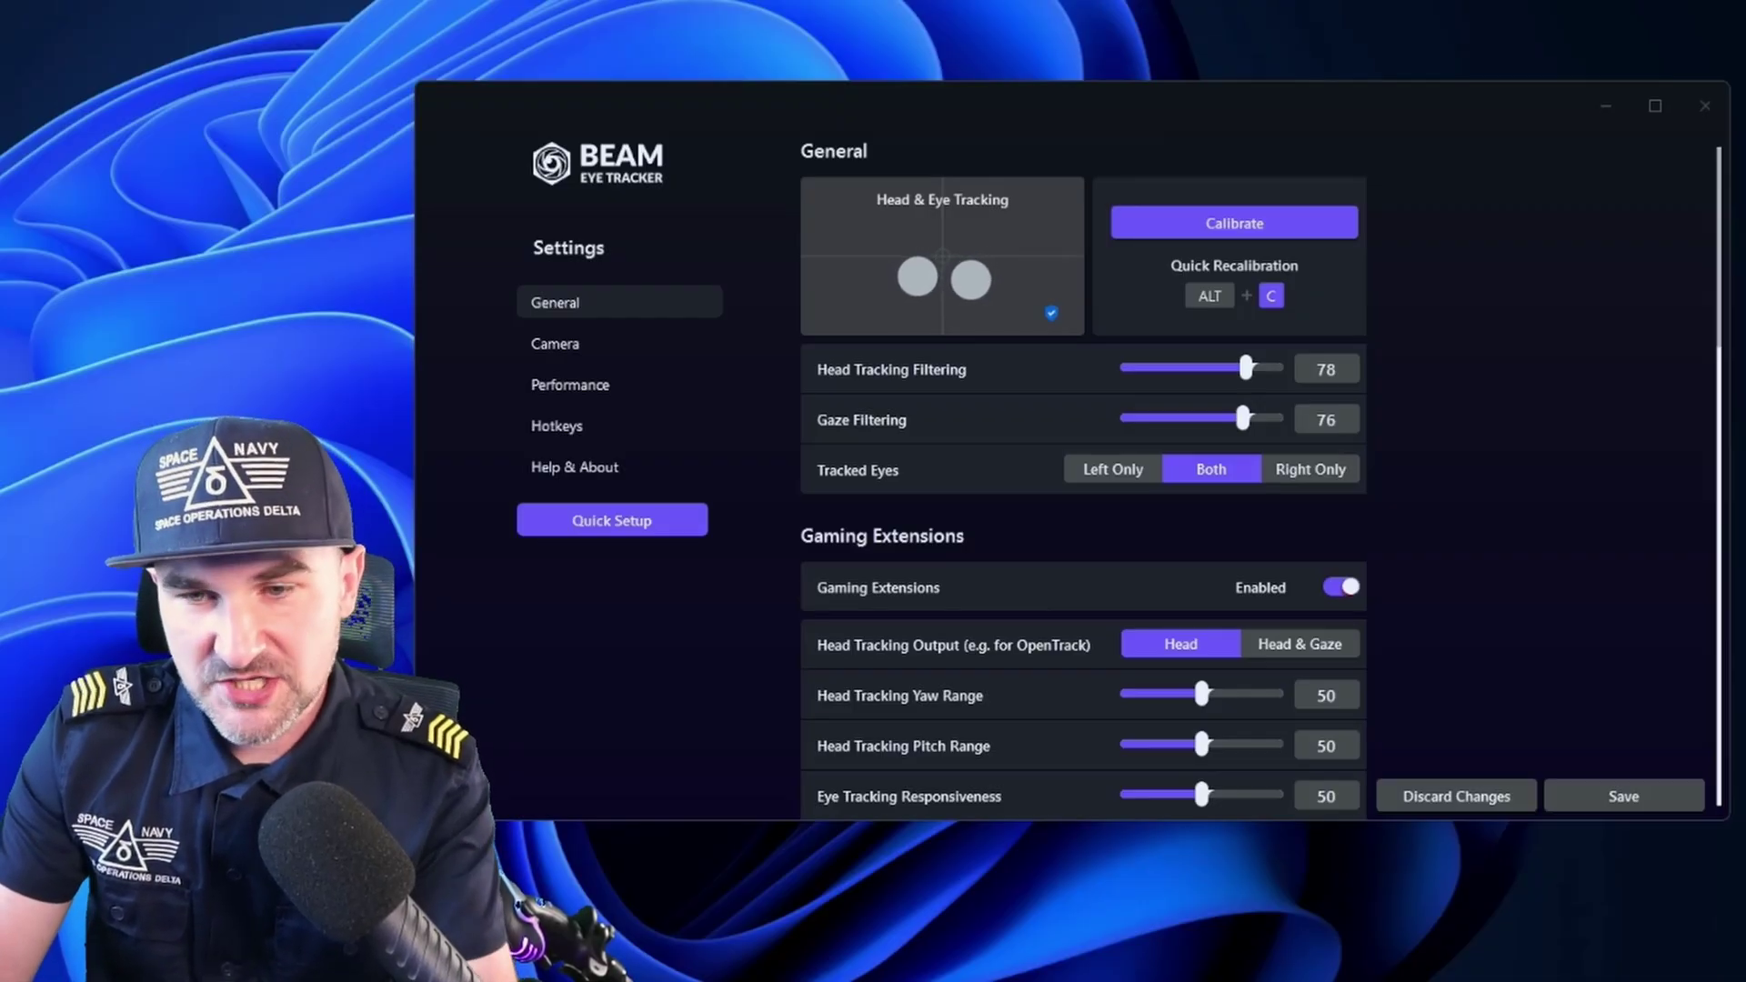
pyautogui.moveTo(957, 451)
pyautogui.scroll(-1, 957, 451)
pyautogui.scroll(1, 962, 455)
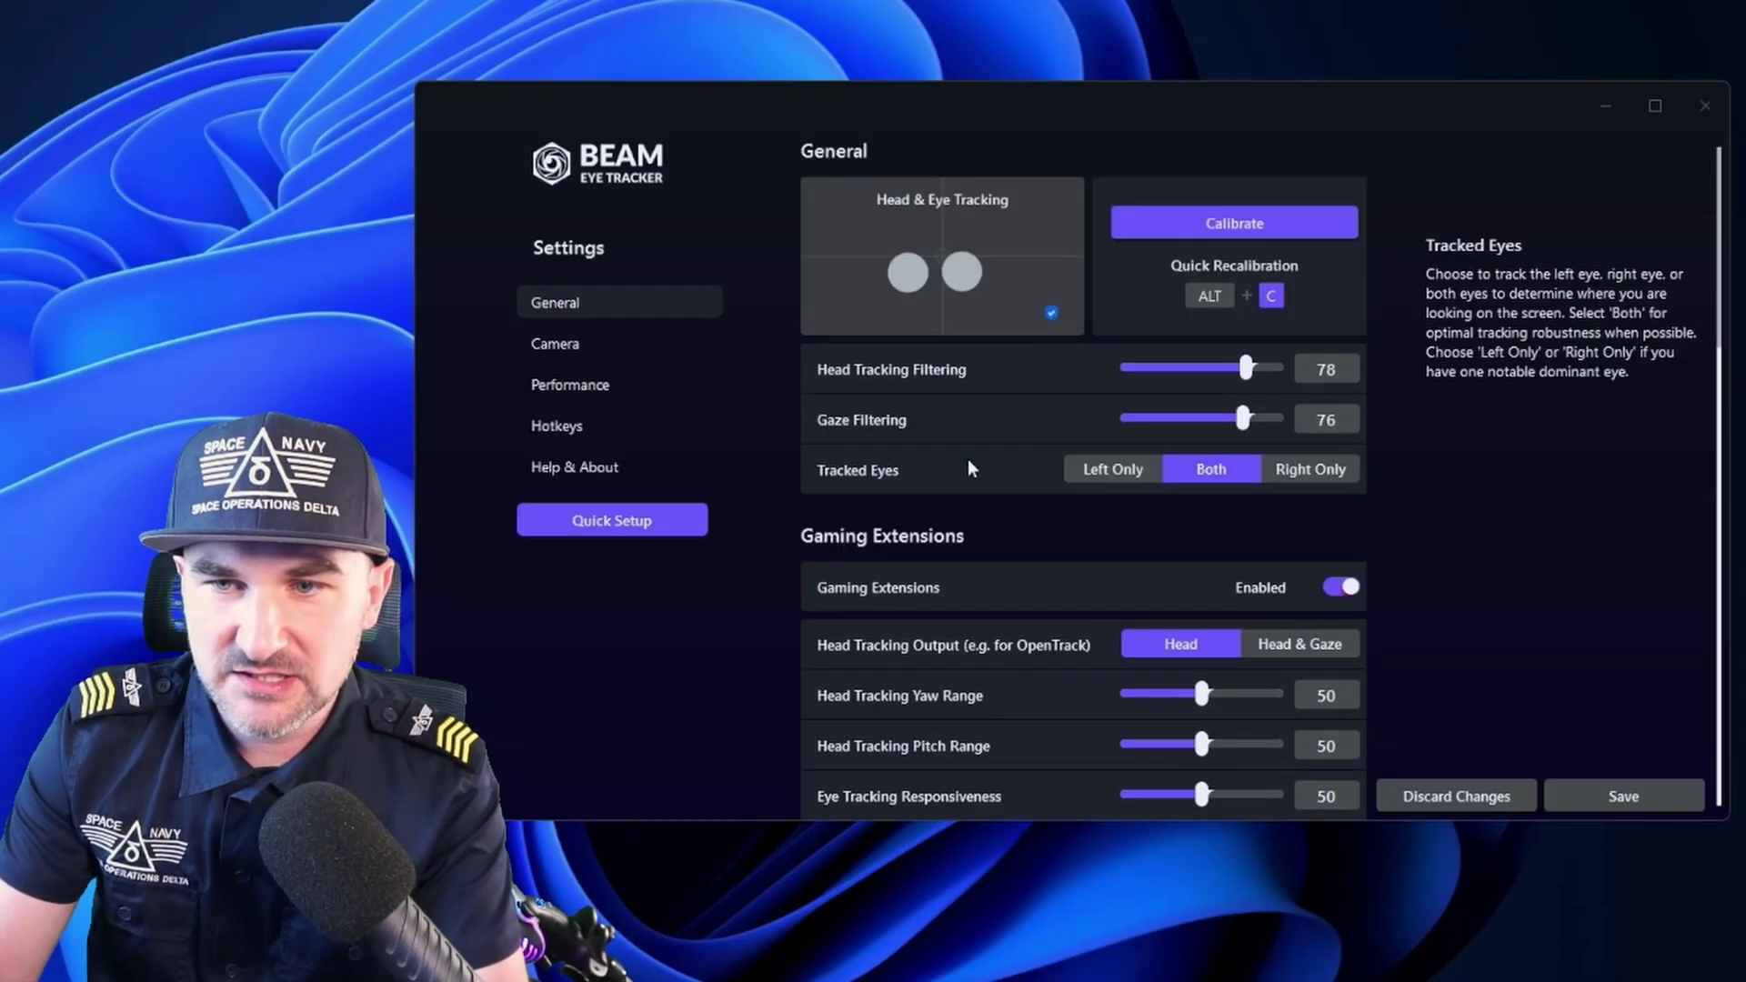
pyautogui.scroll(-2, 981, 450)
pyautogui.scroll(-2, 979, 453)
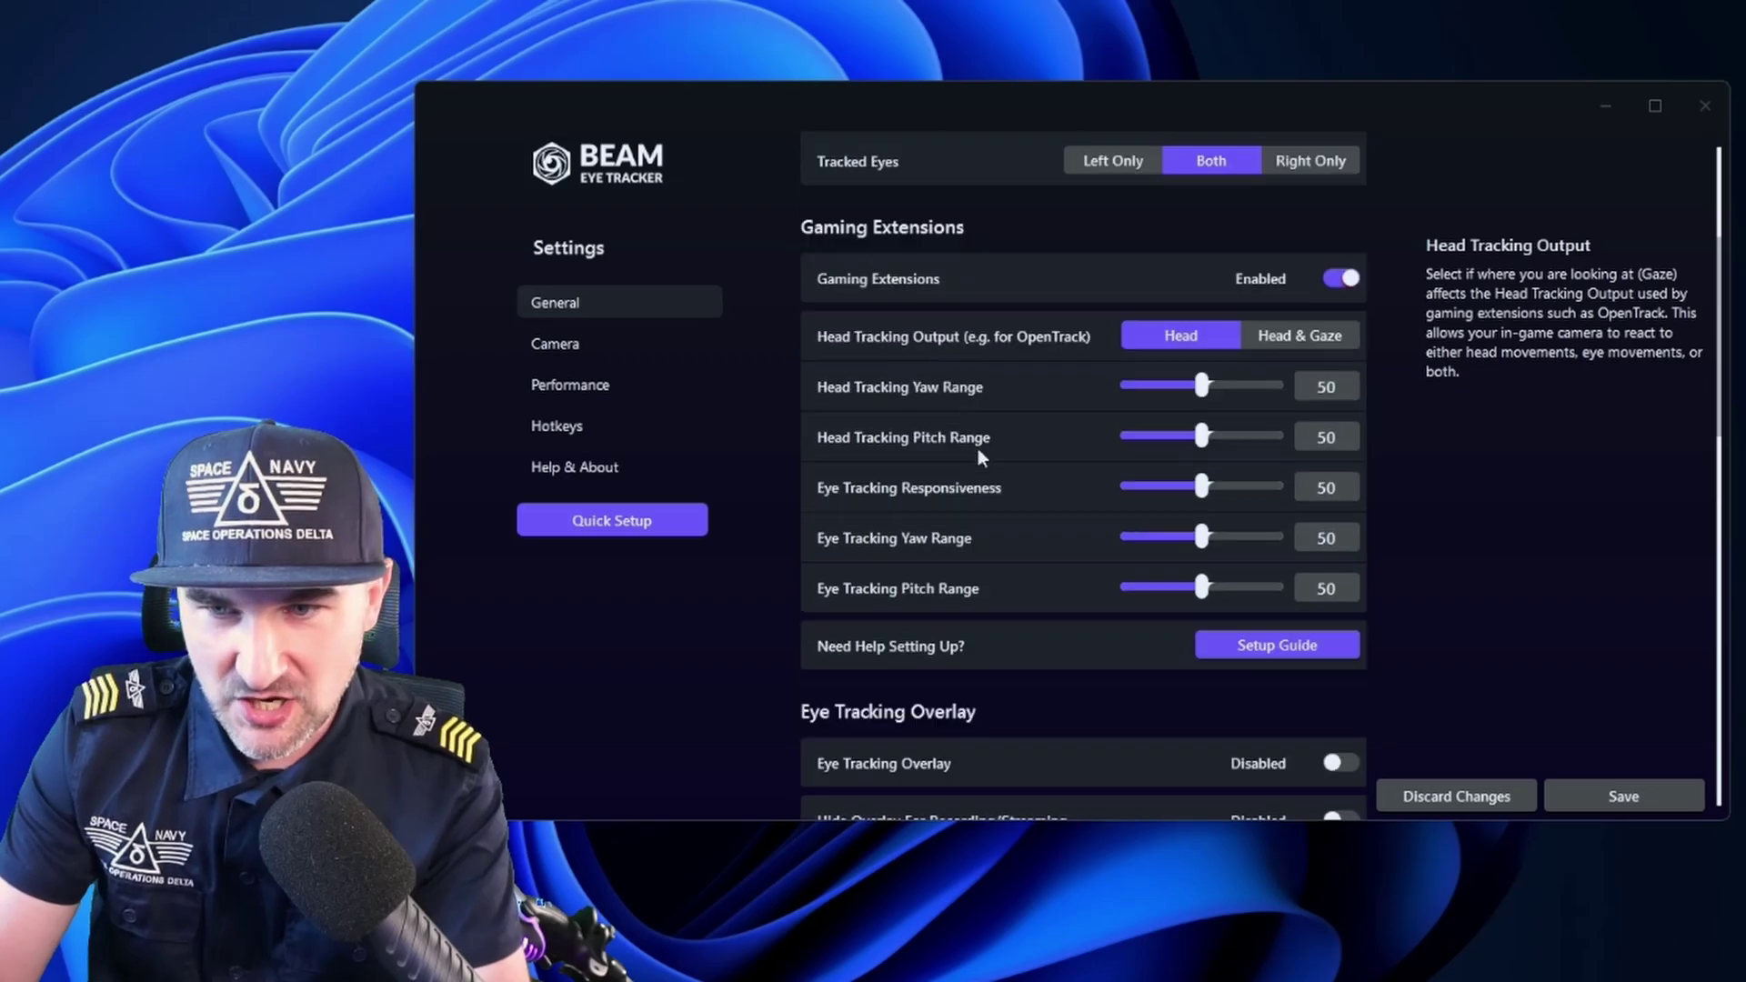
pyautogui.scroll(3, 979, 453)
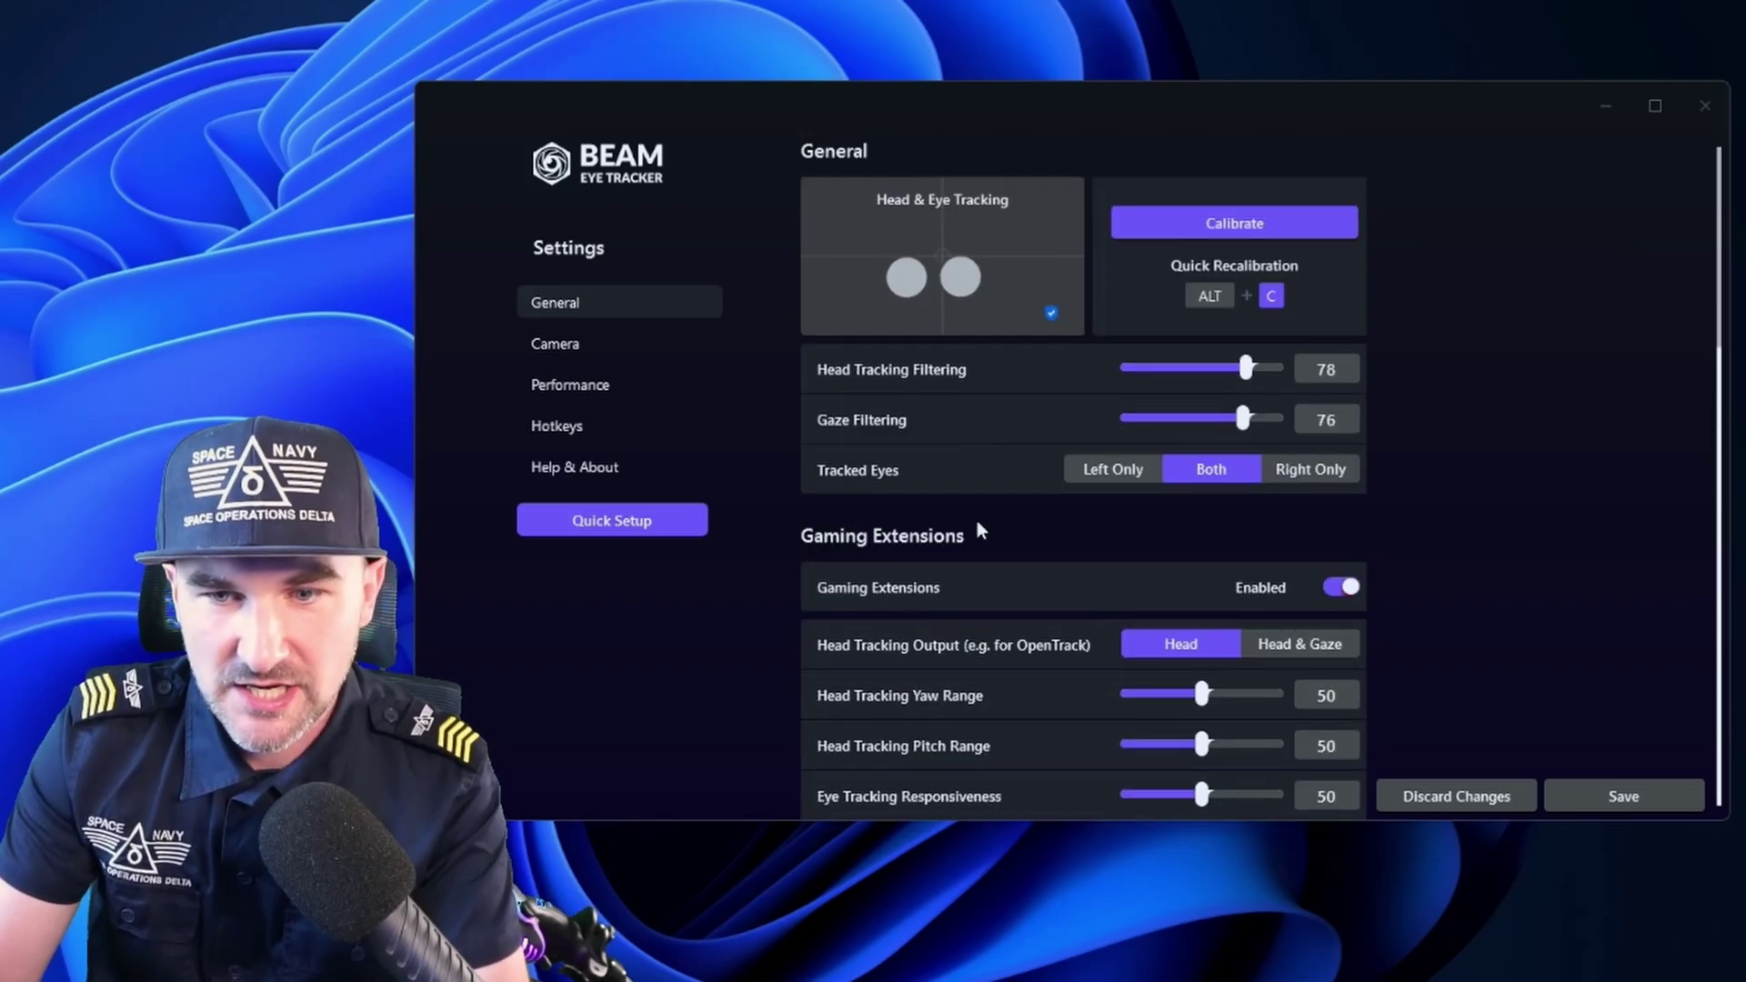
pyautogui.scroll(-1, 955, 558)
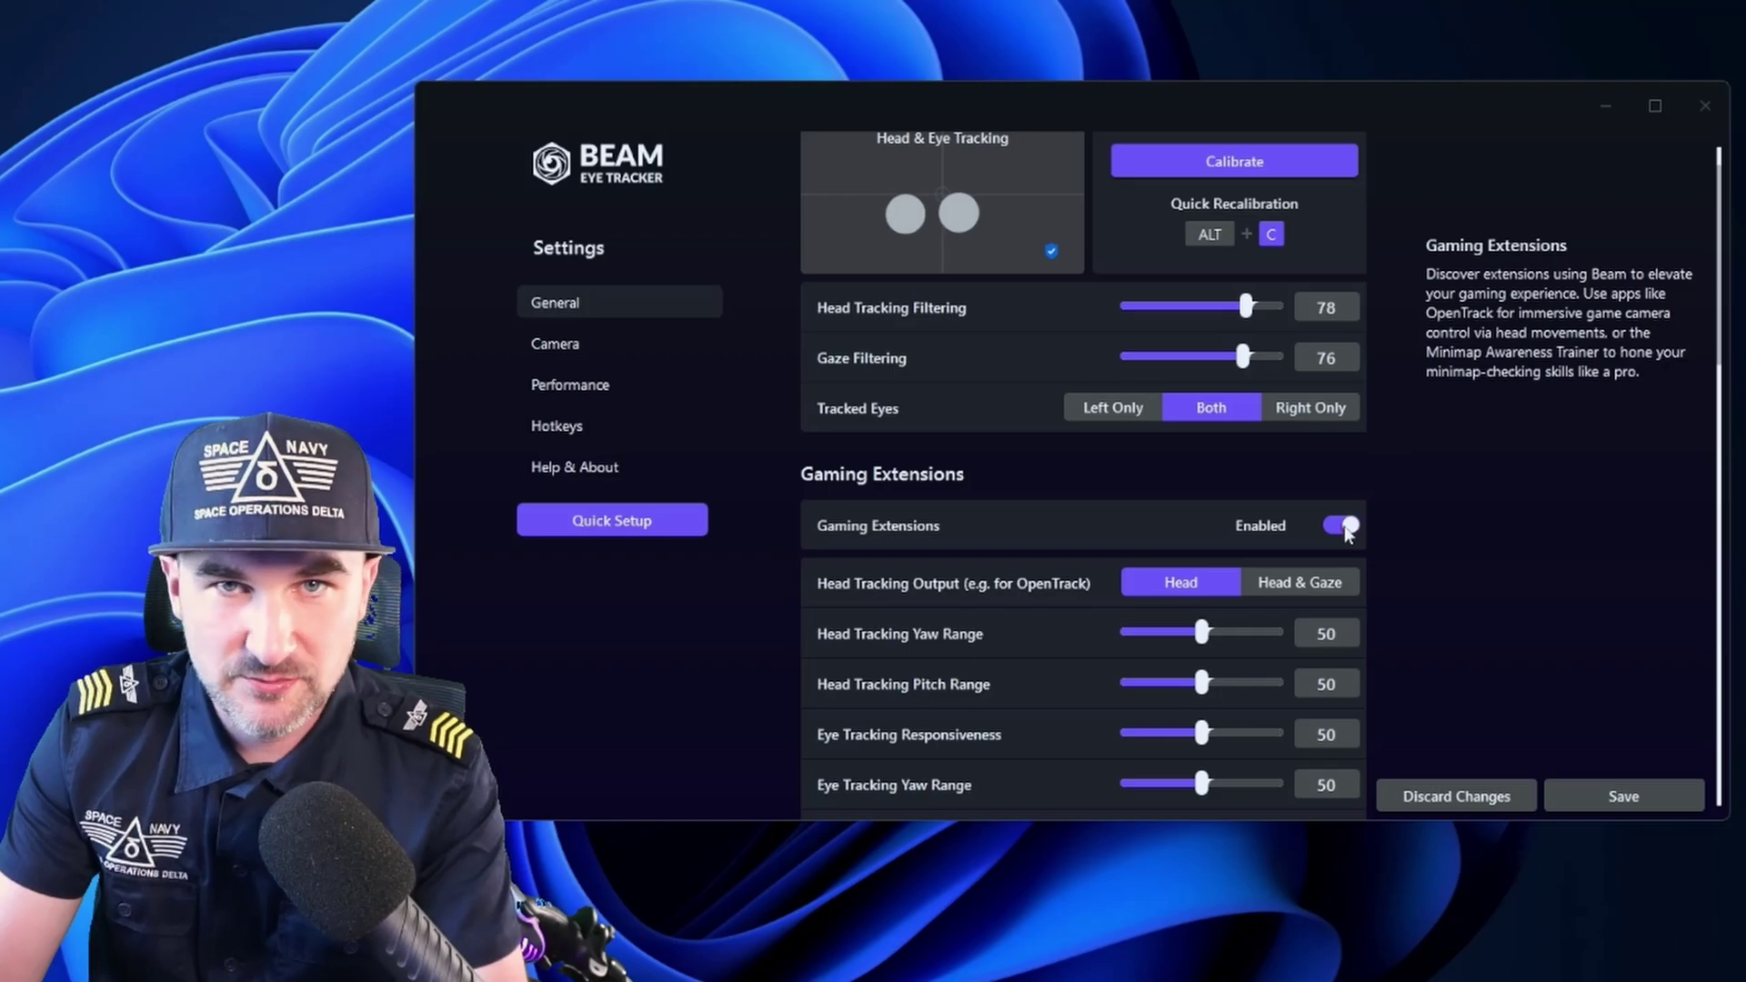
pyautogui.scroll(-2, 1496, 549)
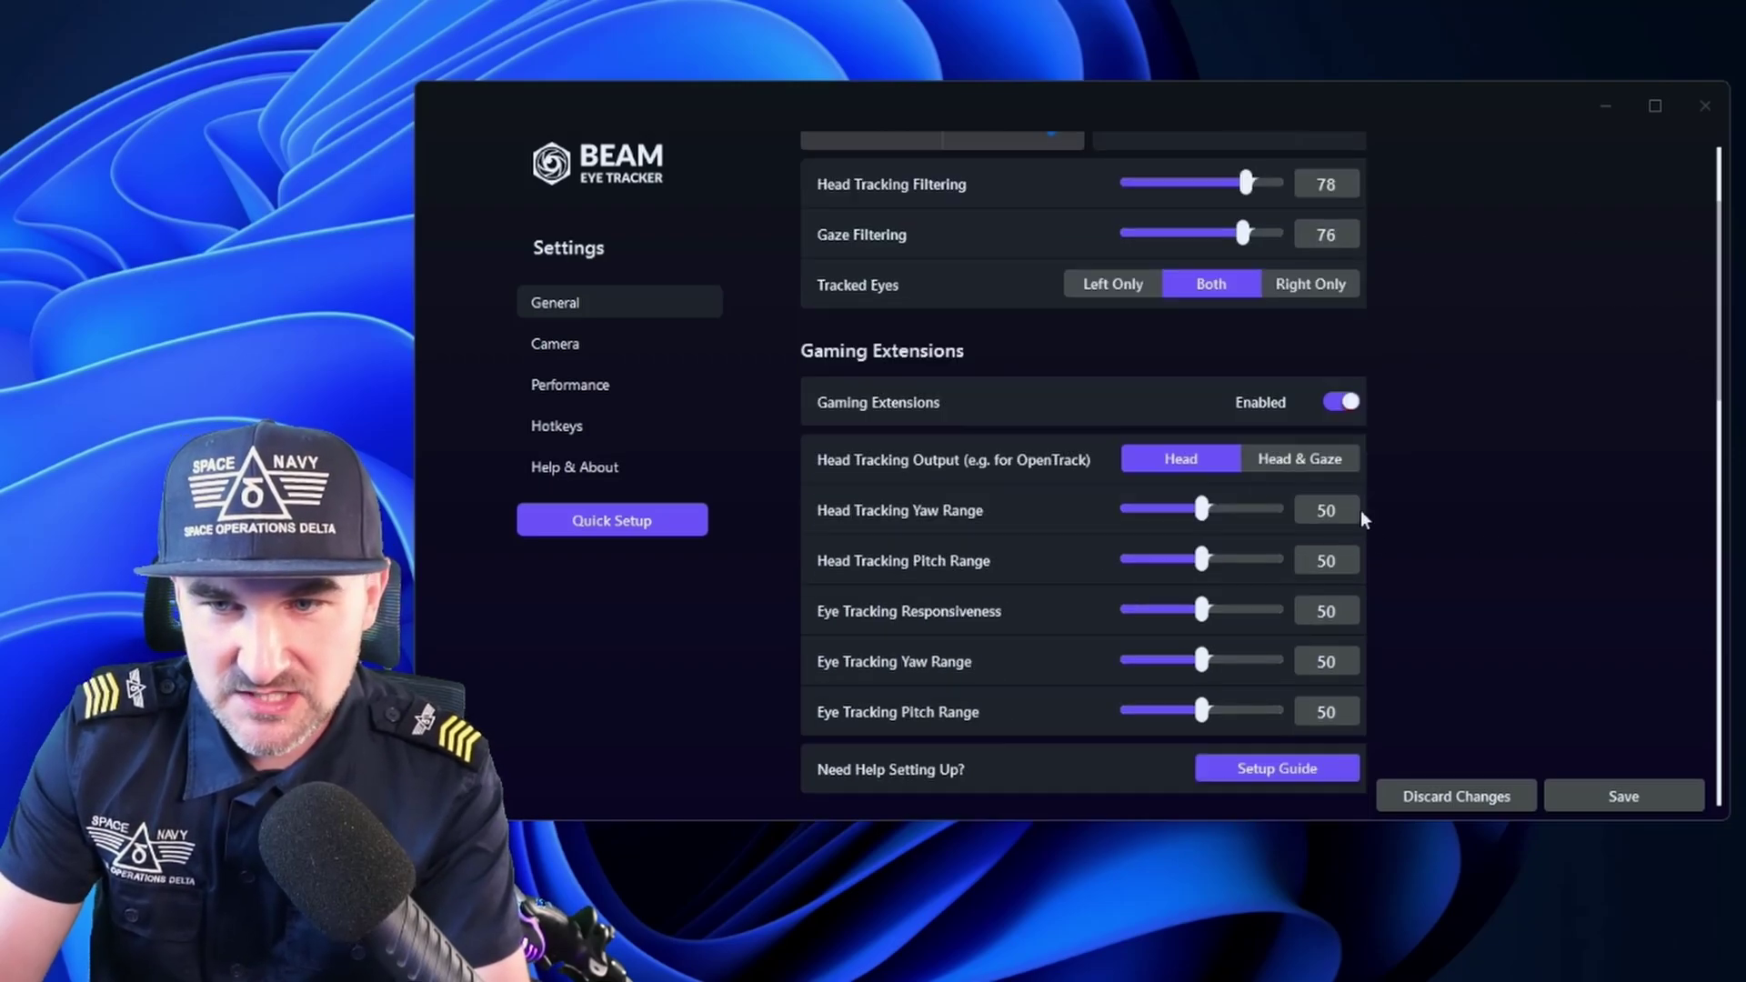
# Step: Set the Head Tracking Output for gaming extensions to Head & Gaze and save the settings
pyautogui.click(1327, 460)
pyautogui.scroll(2, 1464, 492)
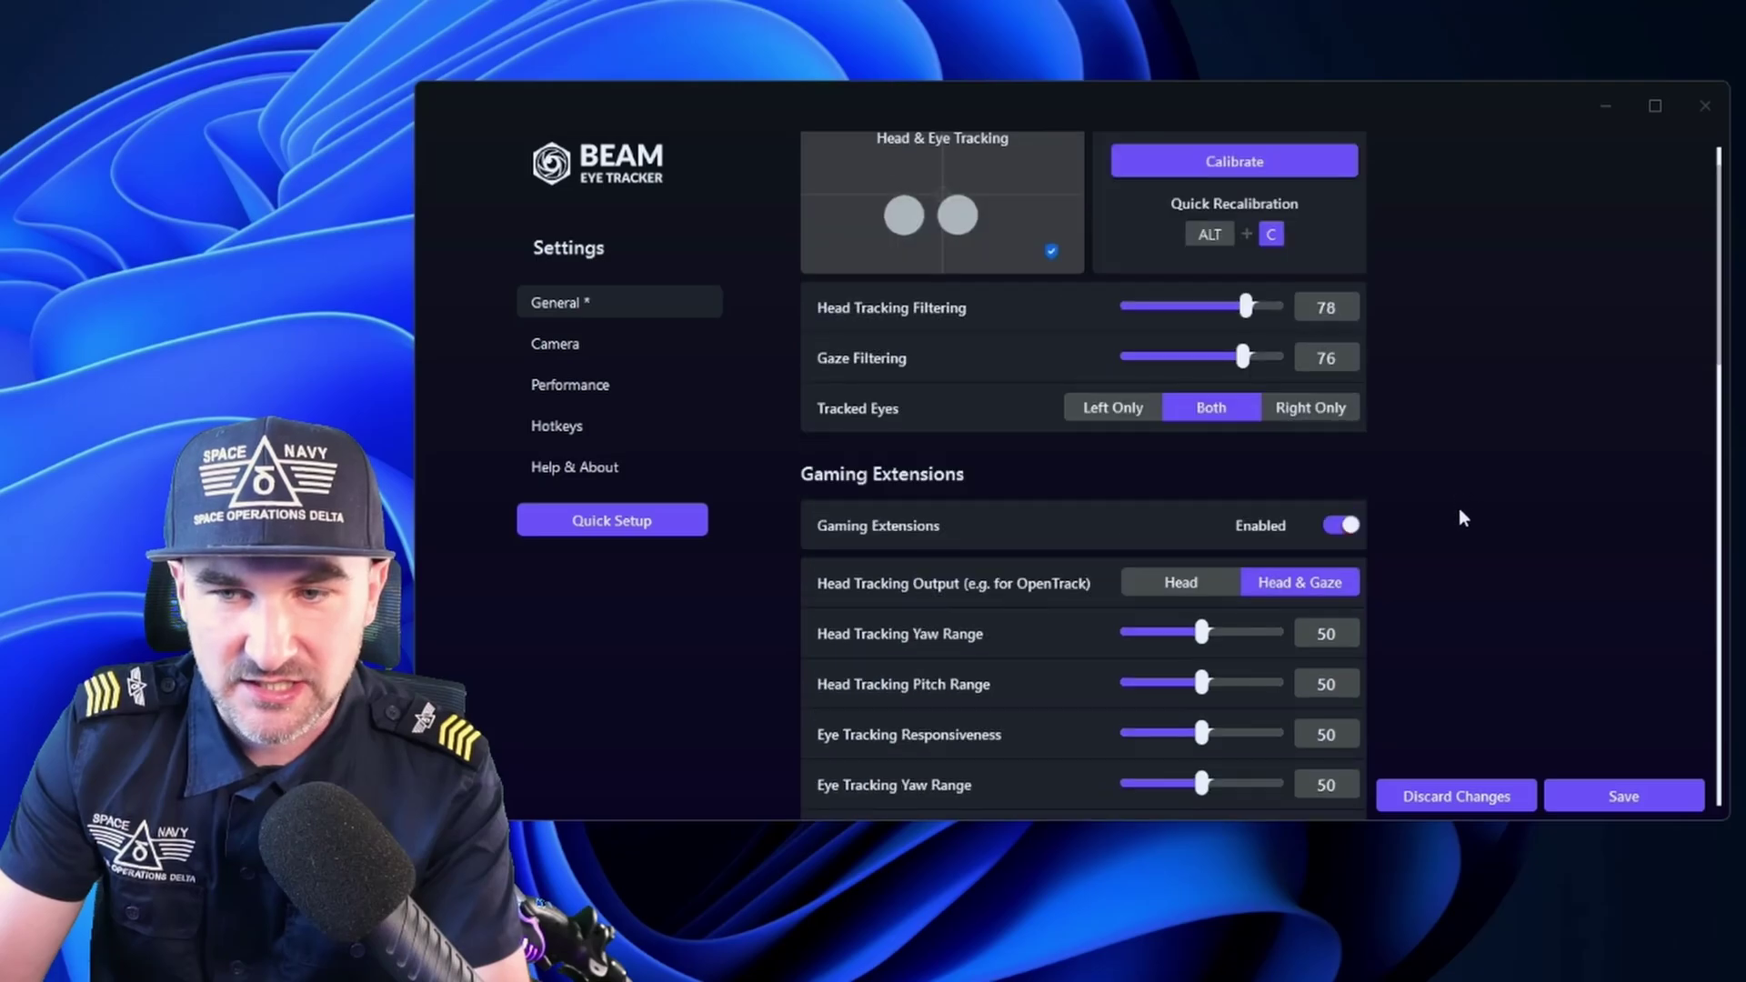
pyautogui.click(1170, 583)
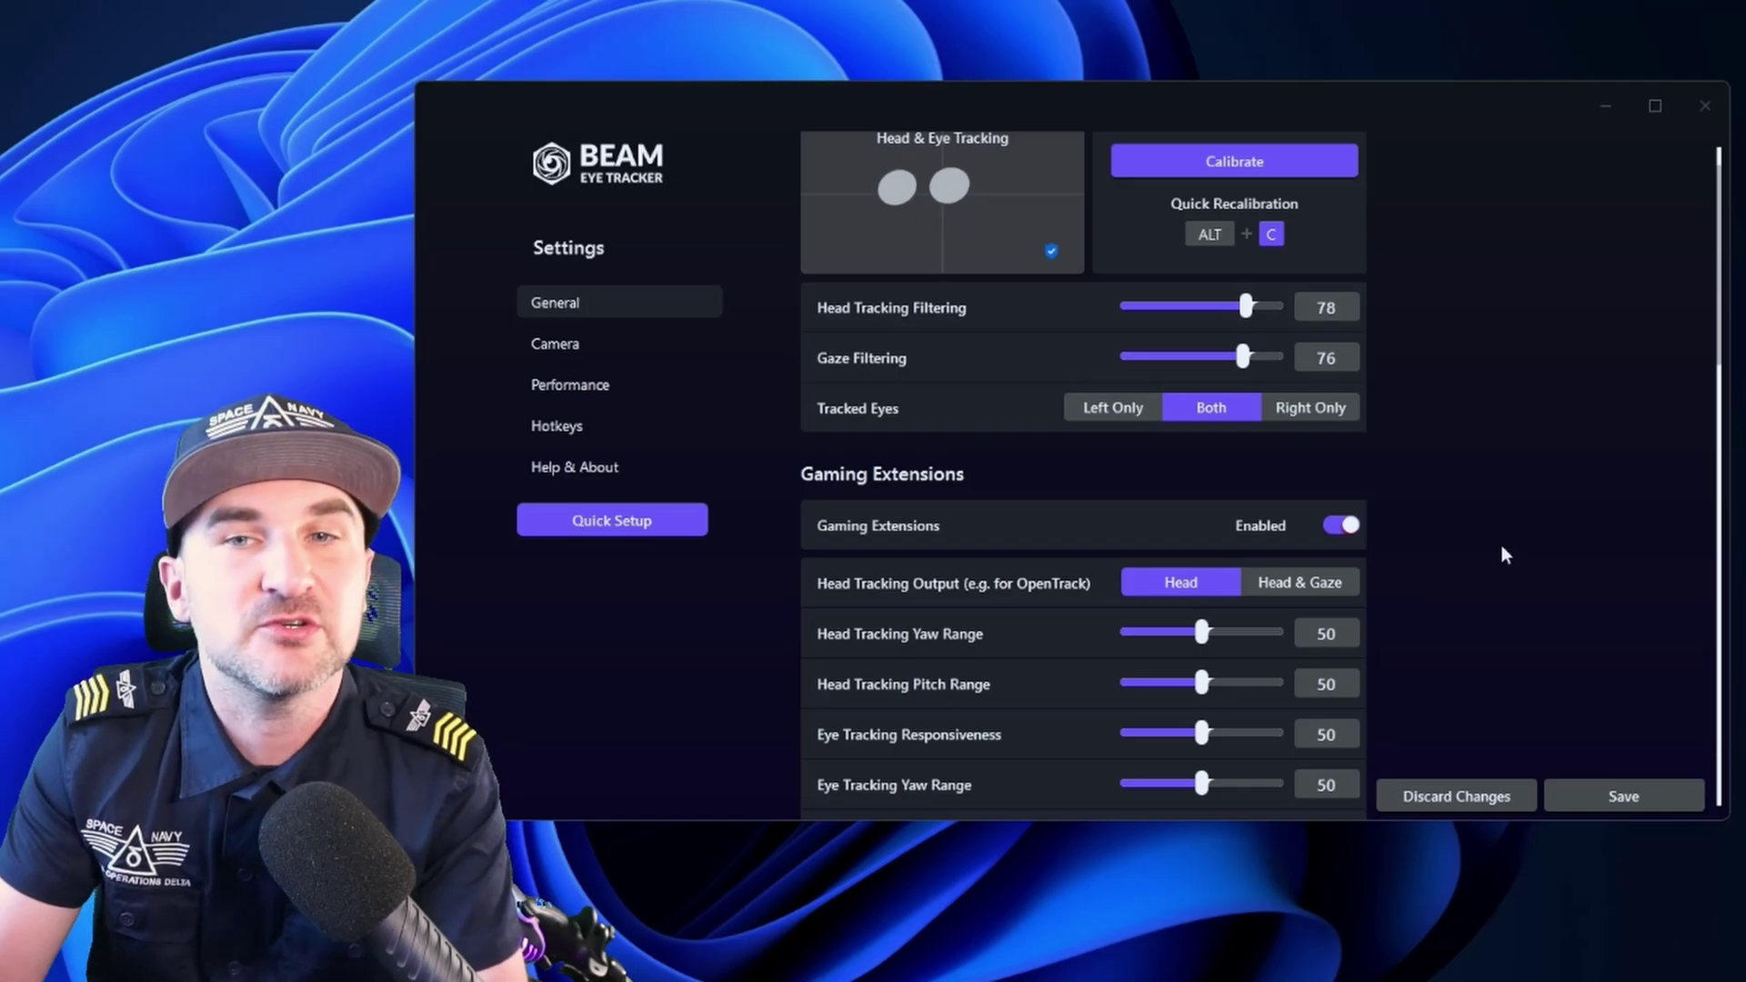
pyautogui.click(1328, 583)
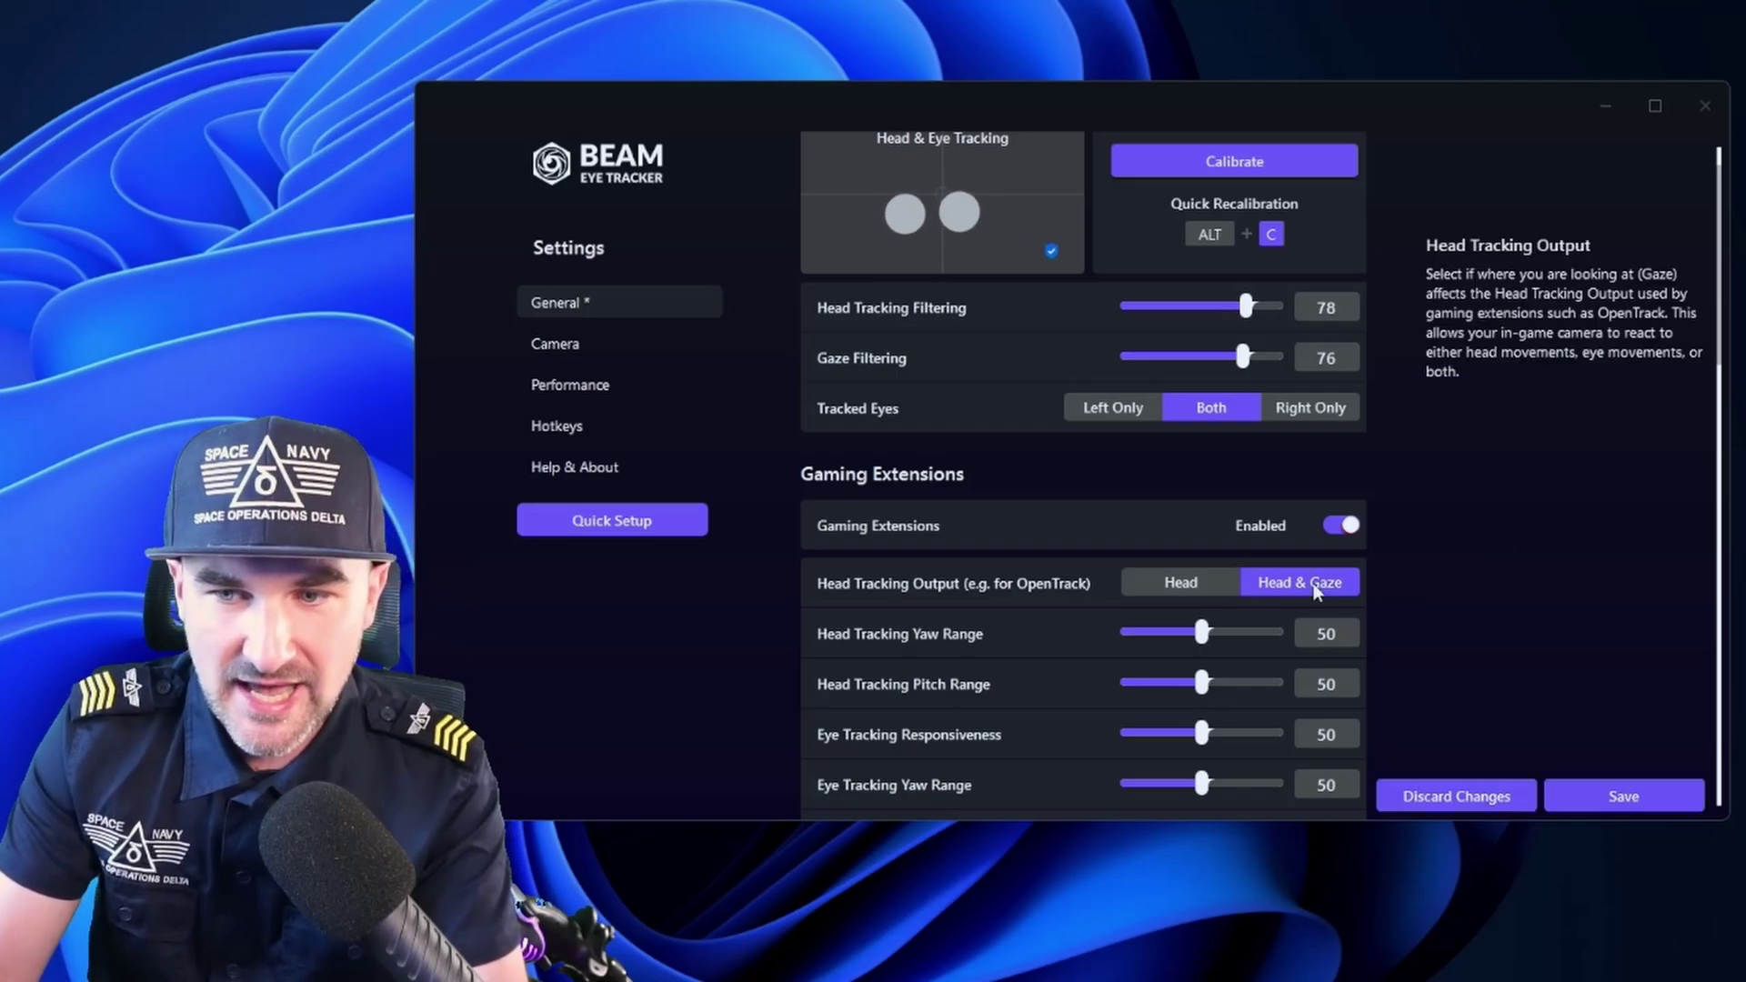
pyautogui.click(1610, 793)
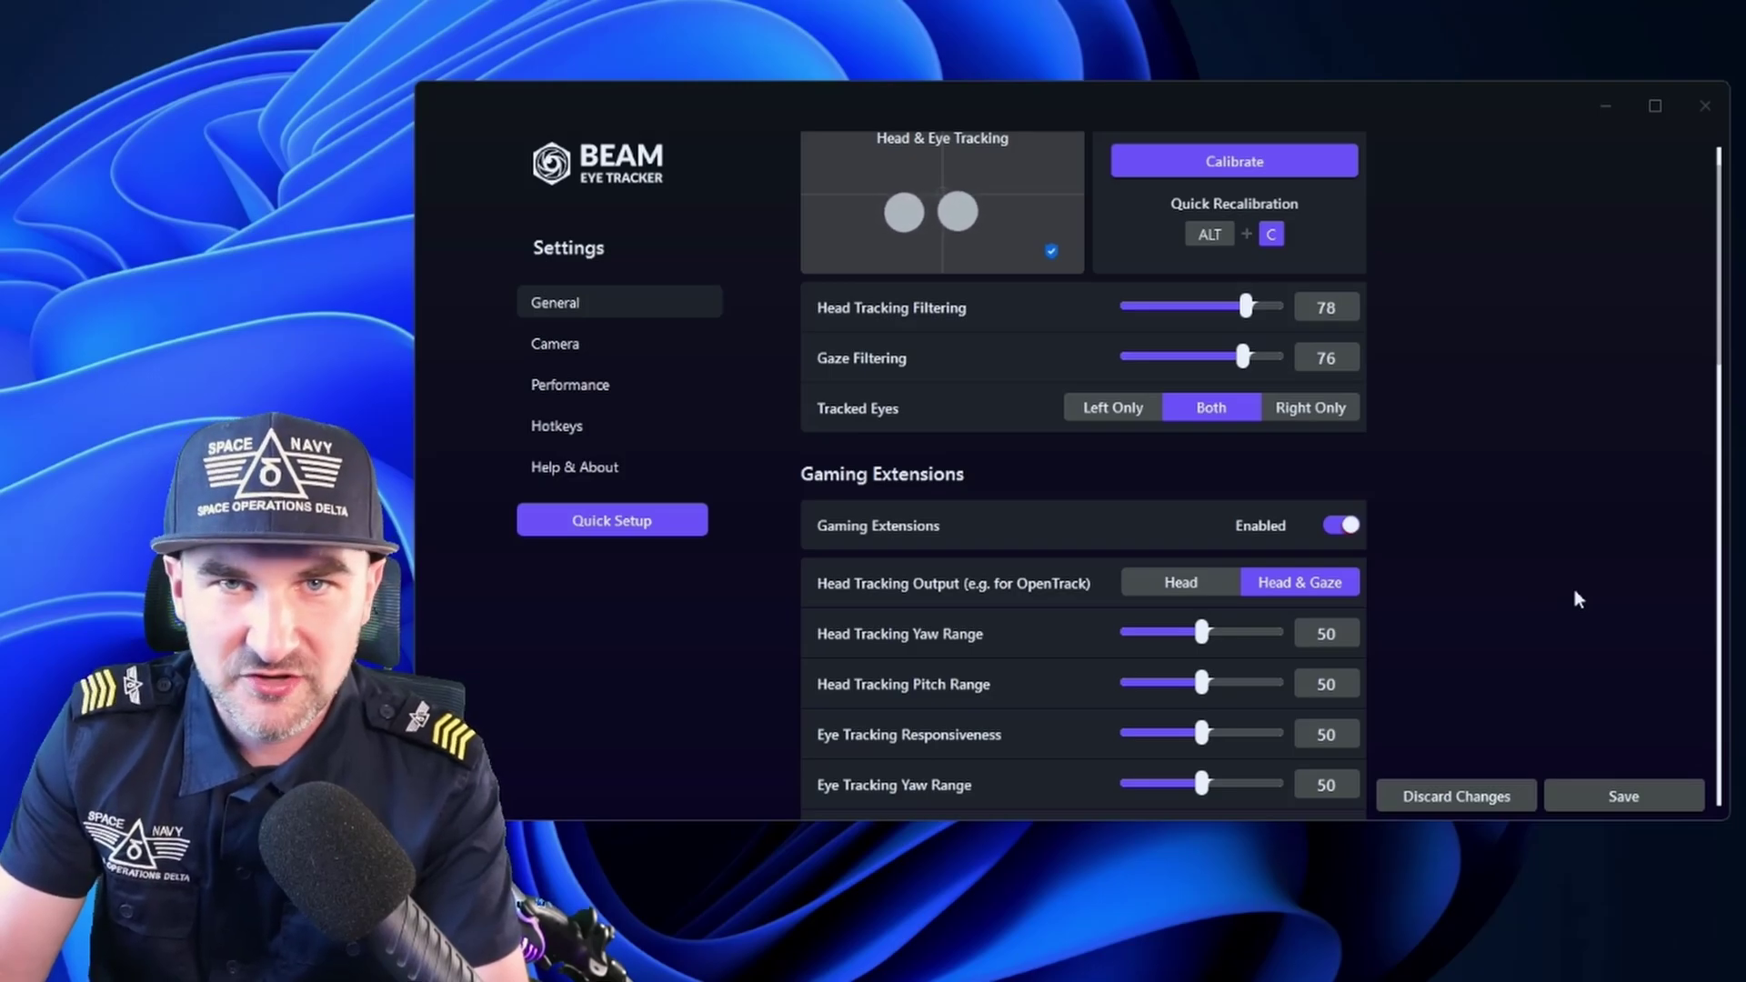
# Step: Enable hiding the Eye Tracking Overlay for recording and streaming, and save the settings
pyautogui.scroll(1, 1461, 601)
pyautogui.scroll(-5, 1460, 601)
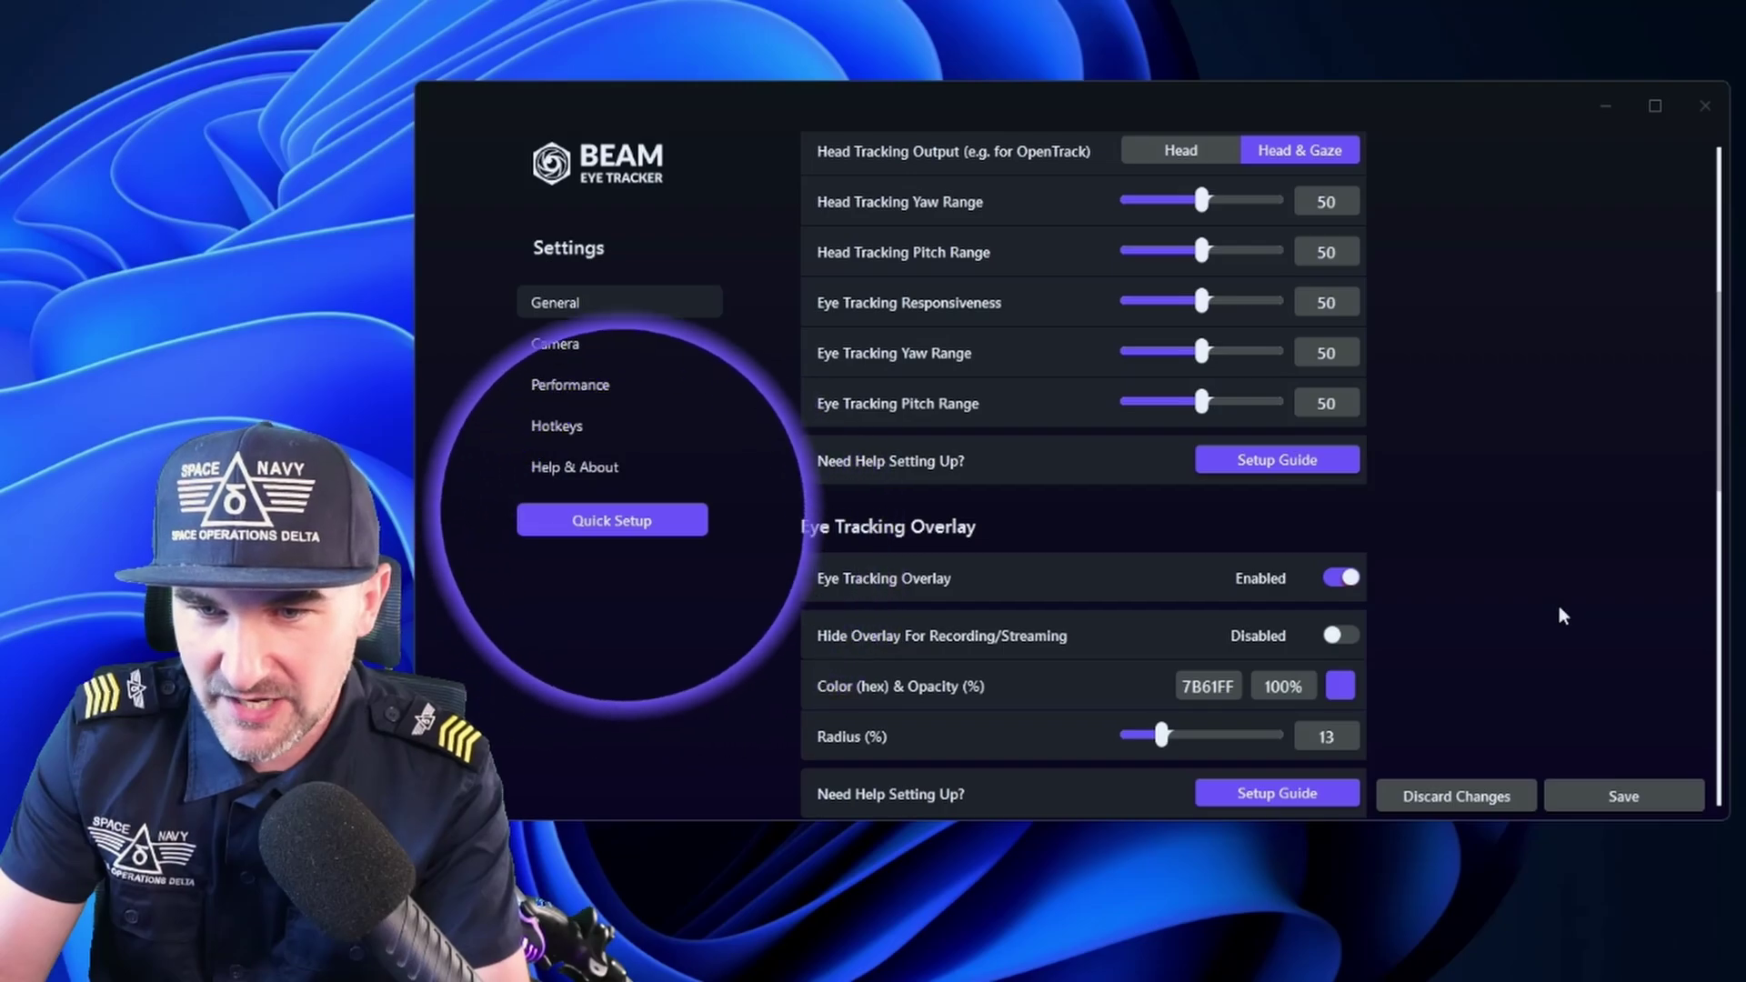
pyautogui.click(1338, 635)
pyautogui.click(1599, 797)
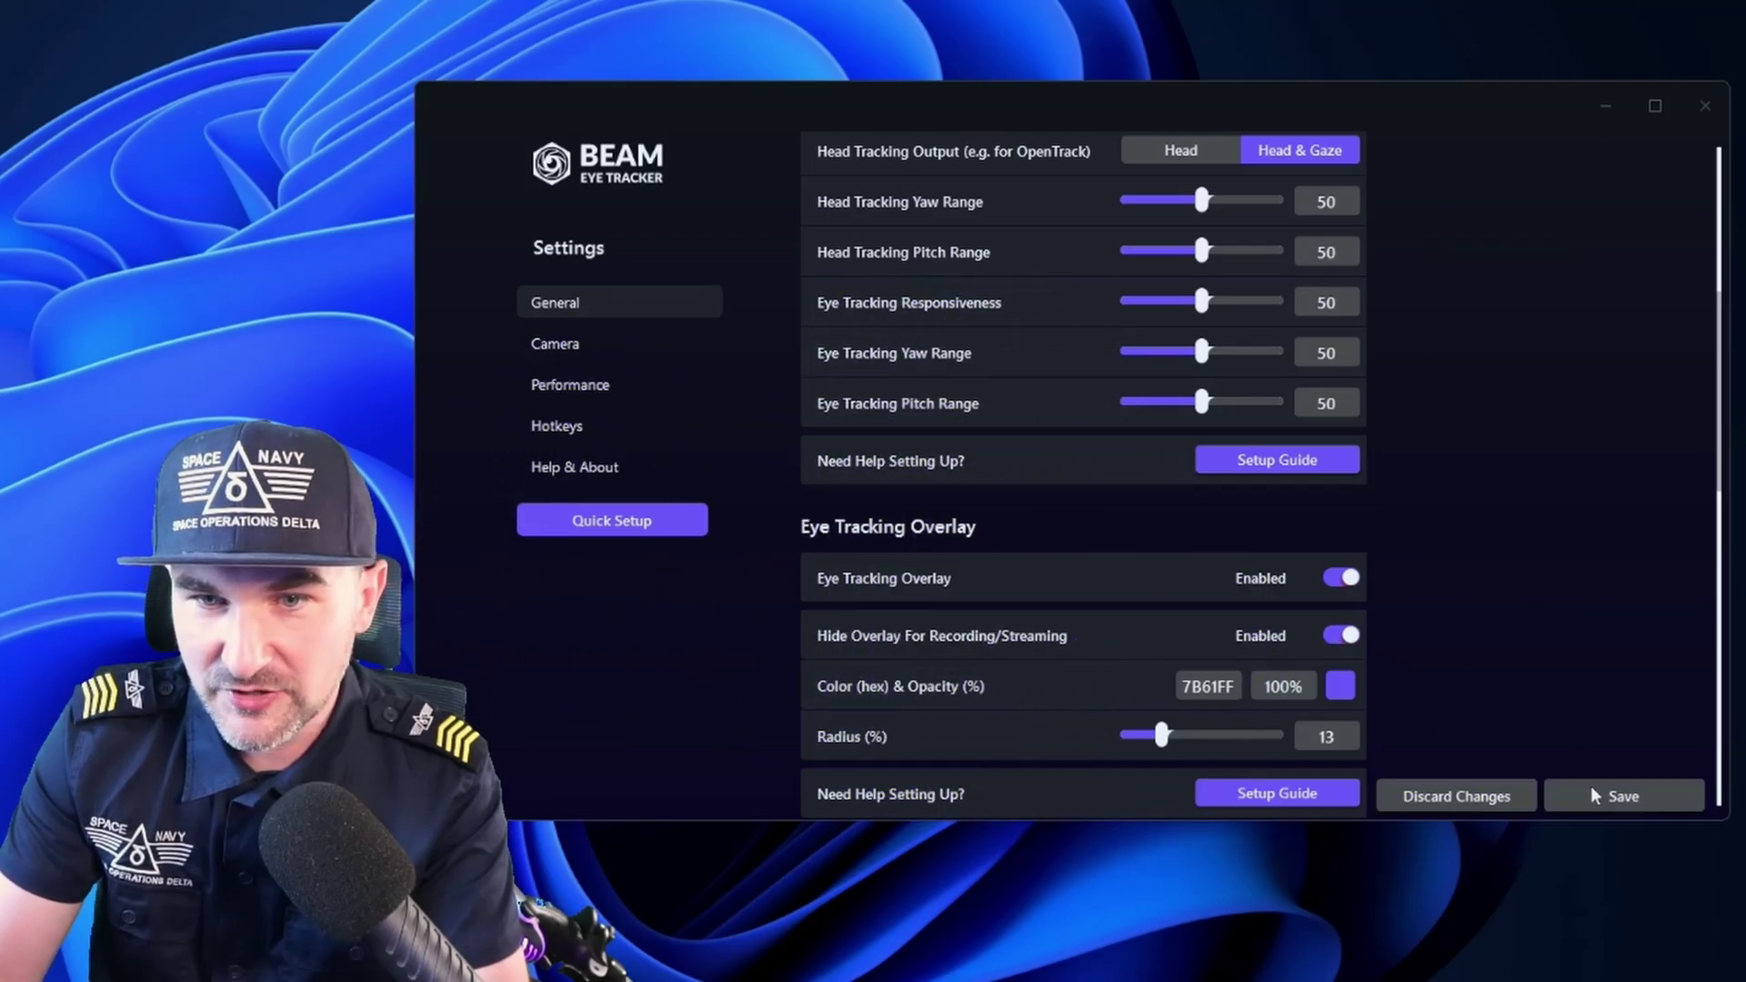
# Step: Review the general settings from the tracking filters to Mouse Jumping, and read the Multi-Screen Pointer description
pyautogui.scroll(-5, 1476, 371)
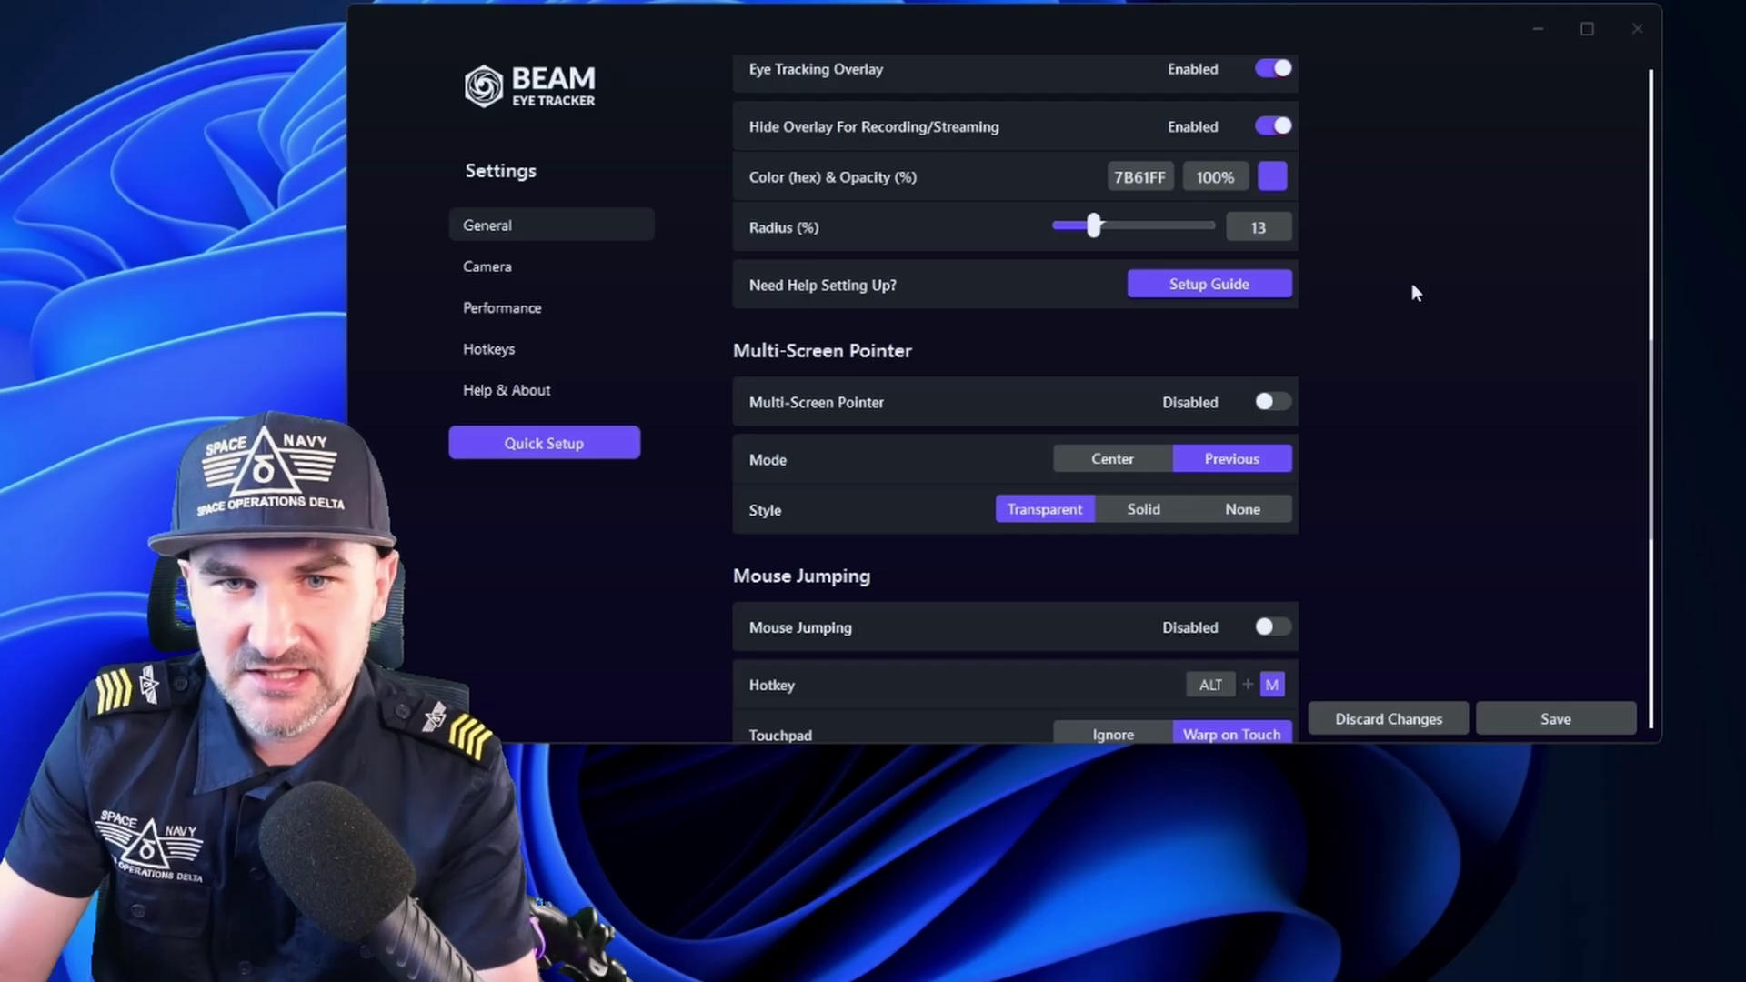
pyautogui.scroll(8, 1412, 284)
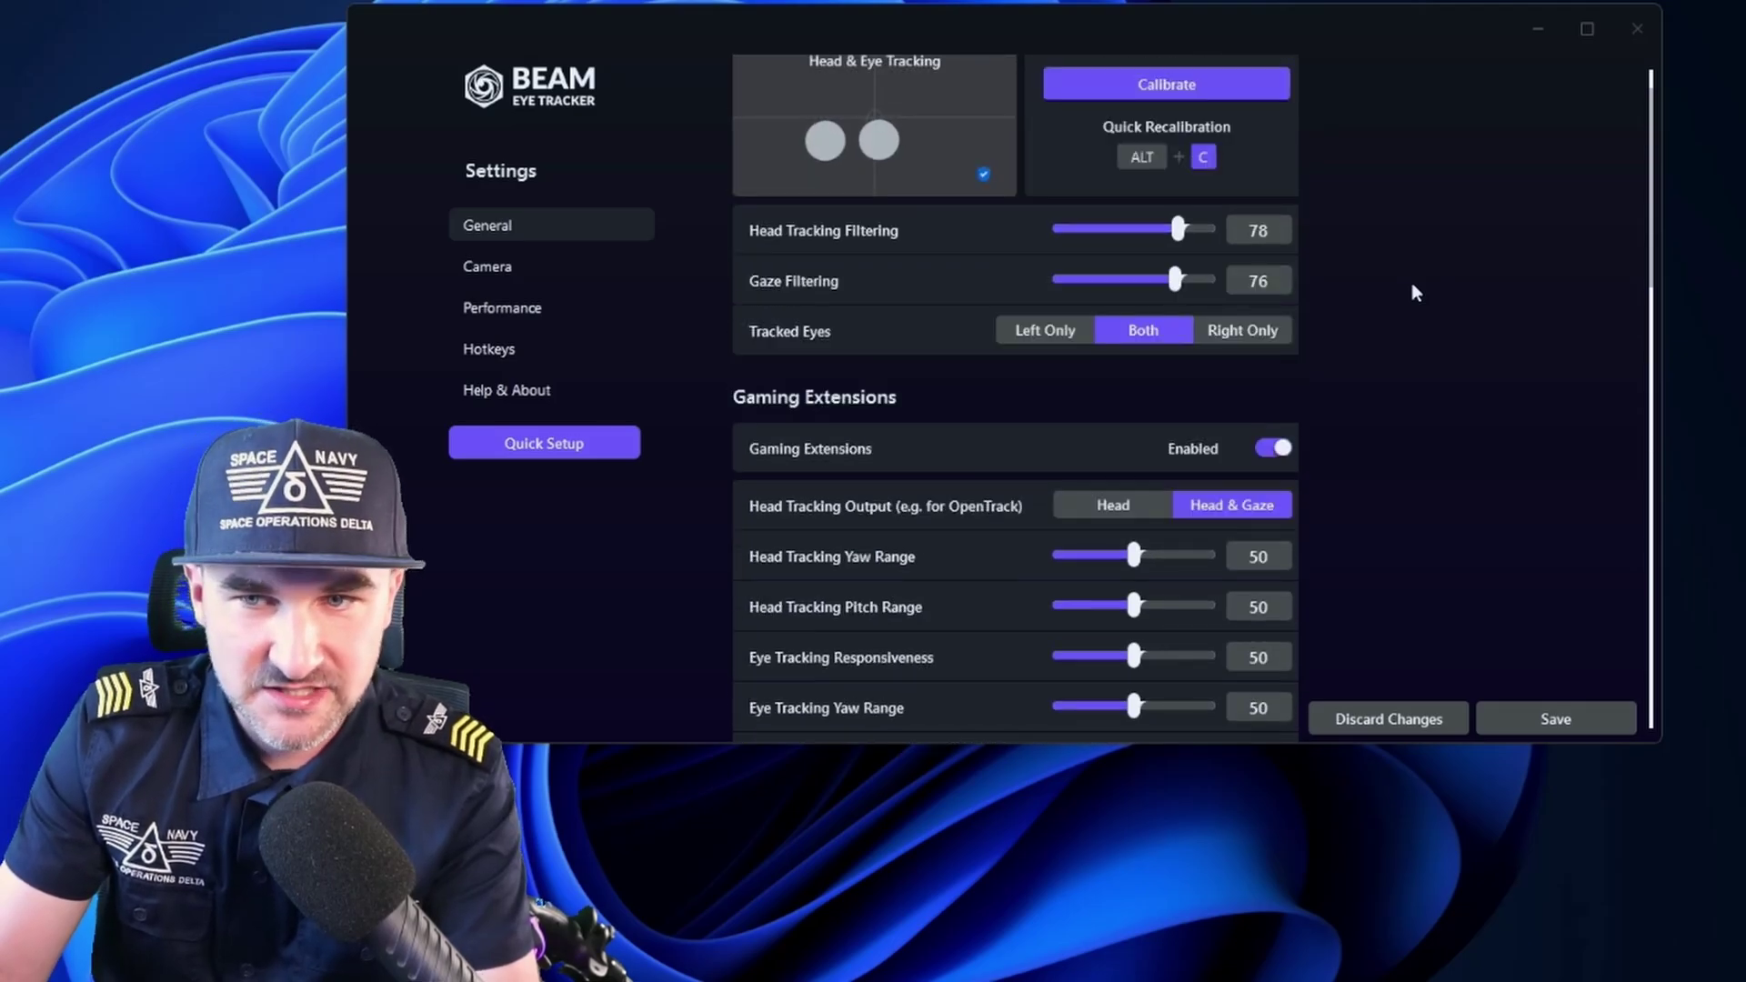
pyautogui.scroll(2, 1416, 292)
pyautogui.scroll(-6, 1415, 292)
pyautogui.scroll(-4, 1426, 298)
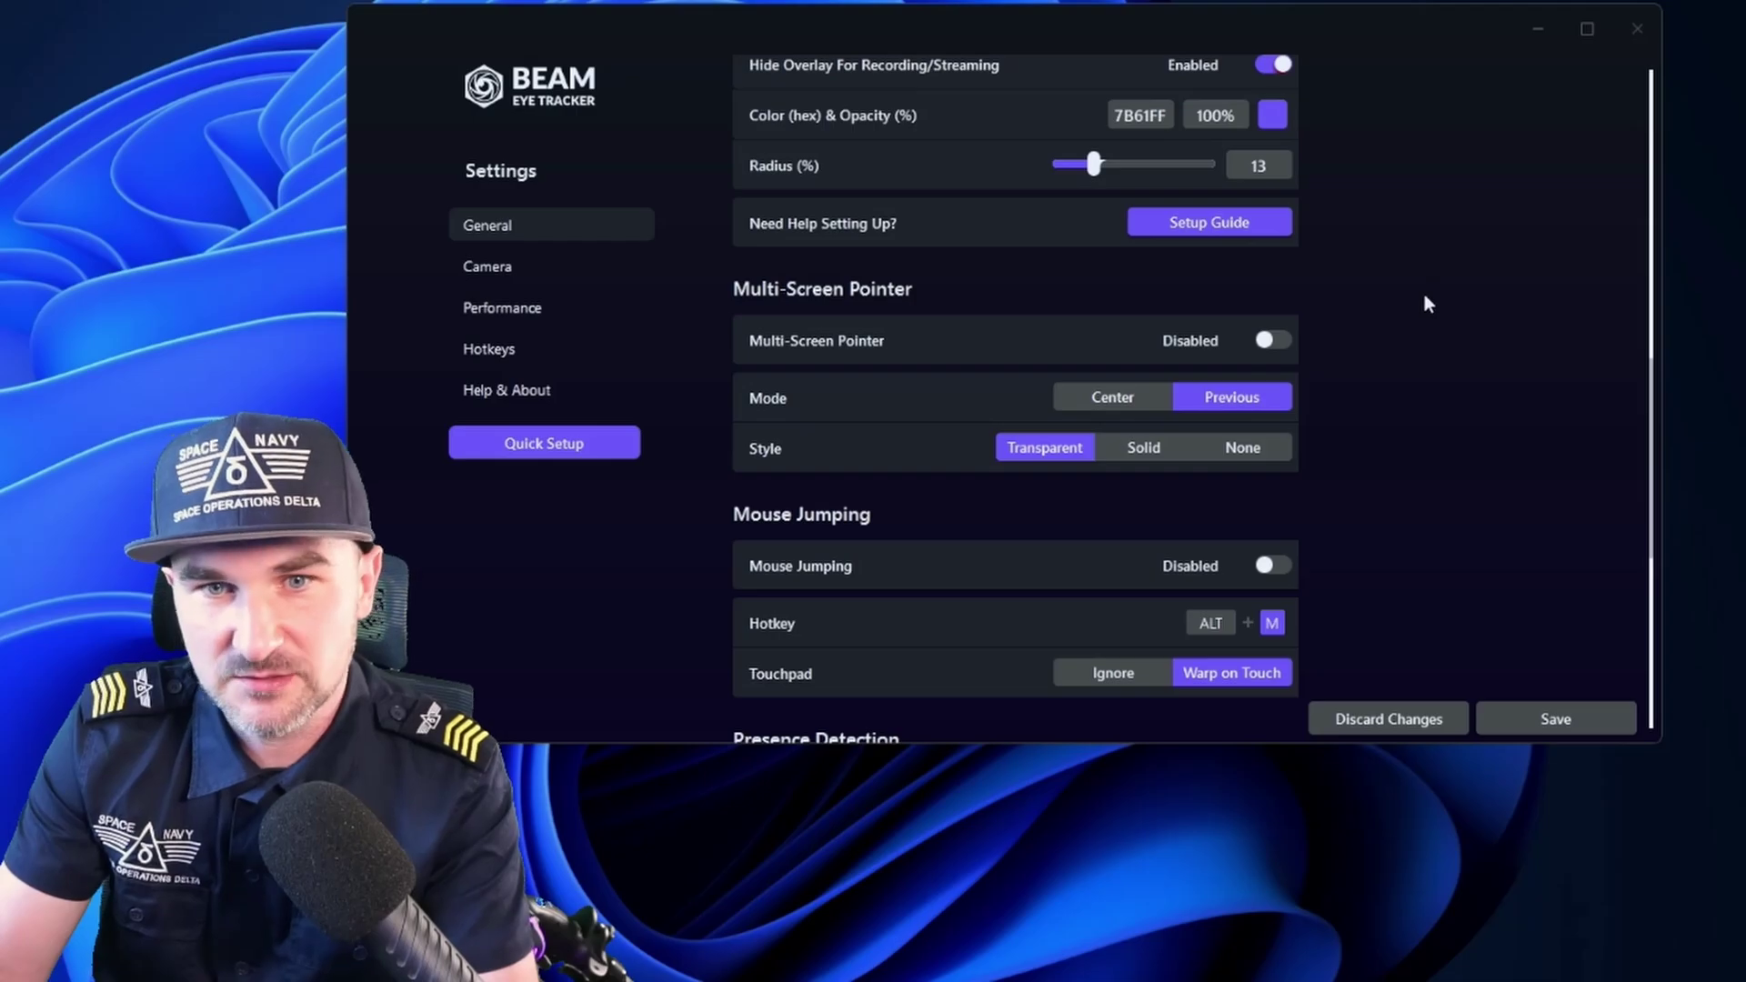
pyautogui.moveTo(1086, 347)
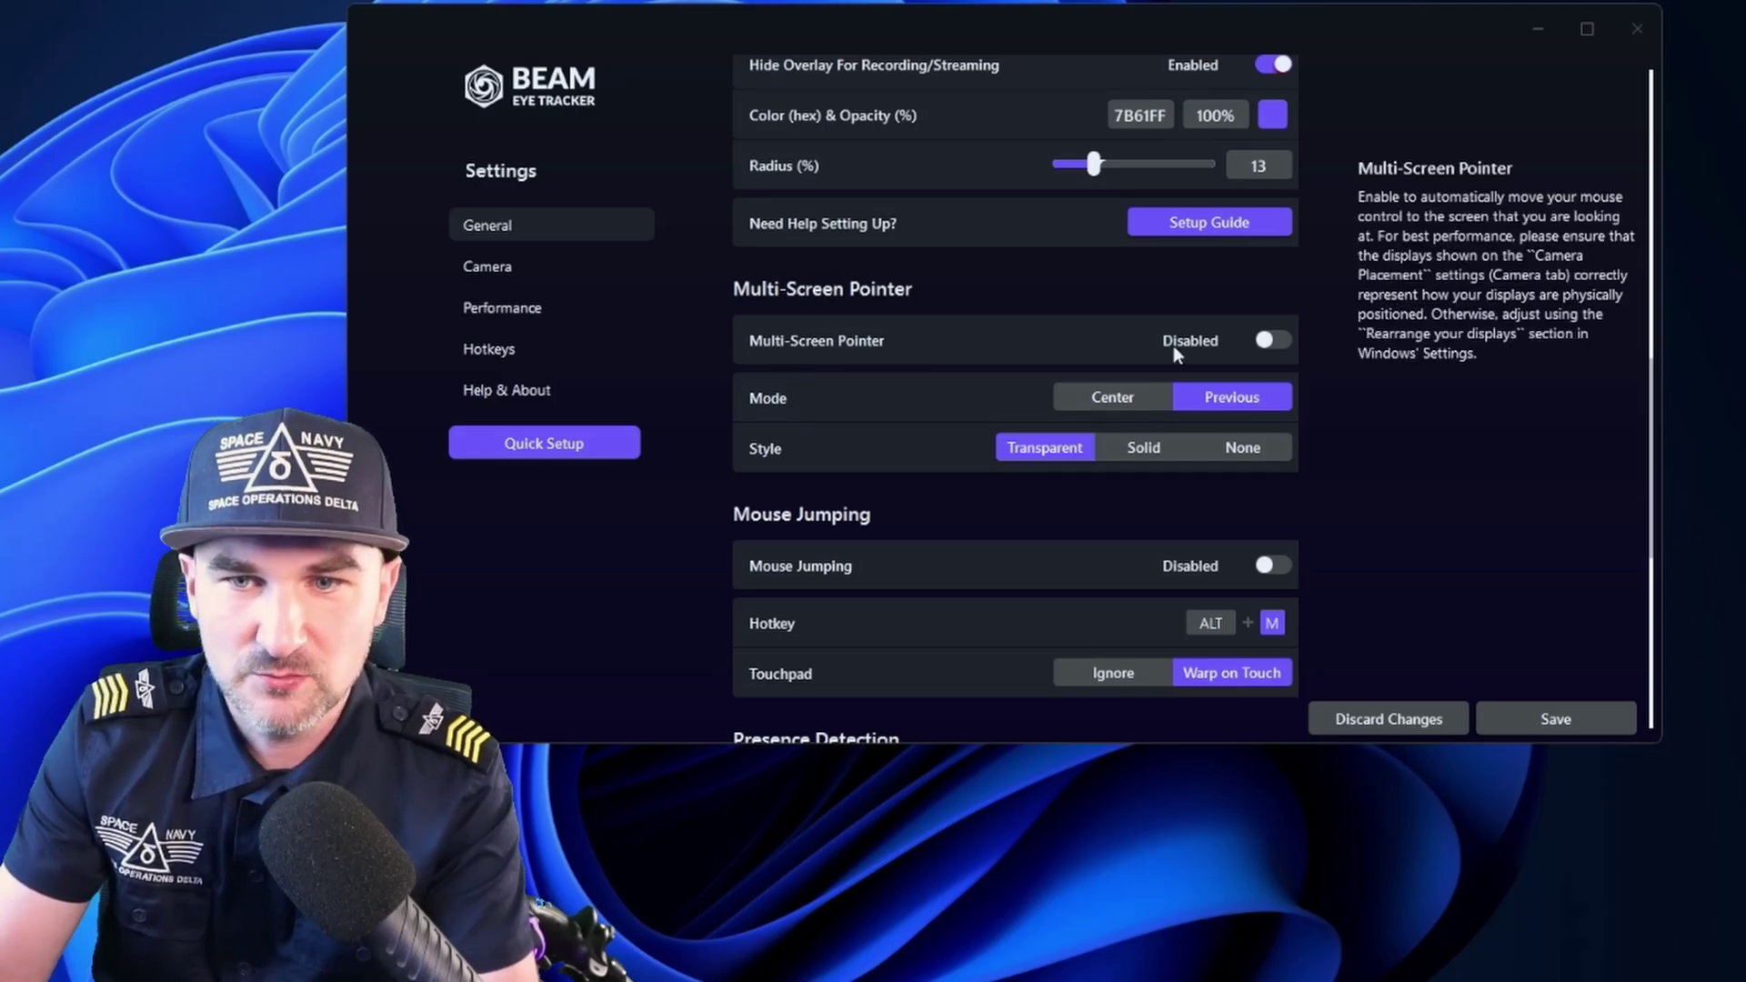
pyautogui.scroll(-1, 971, 318)
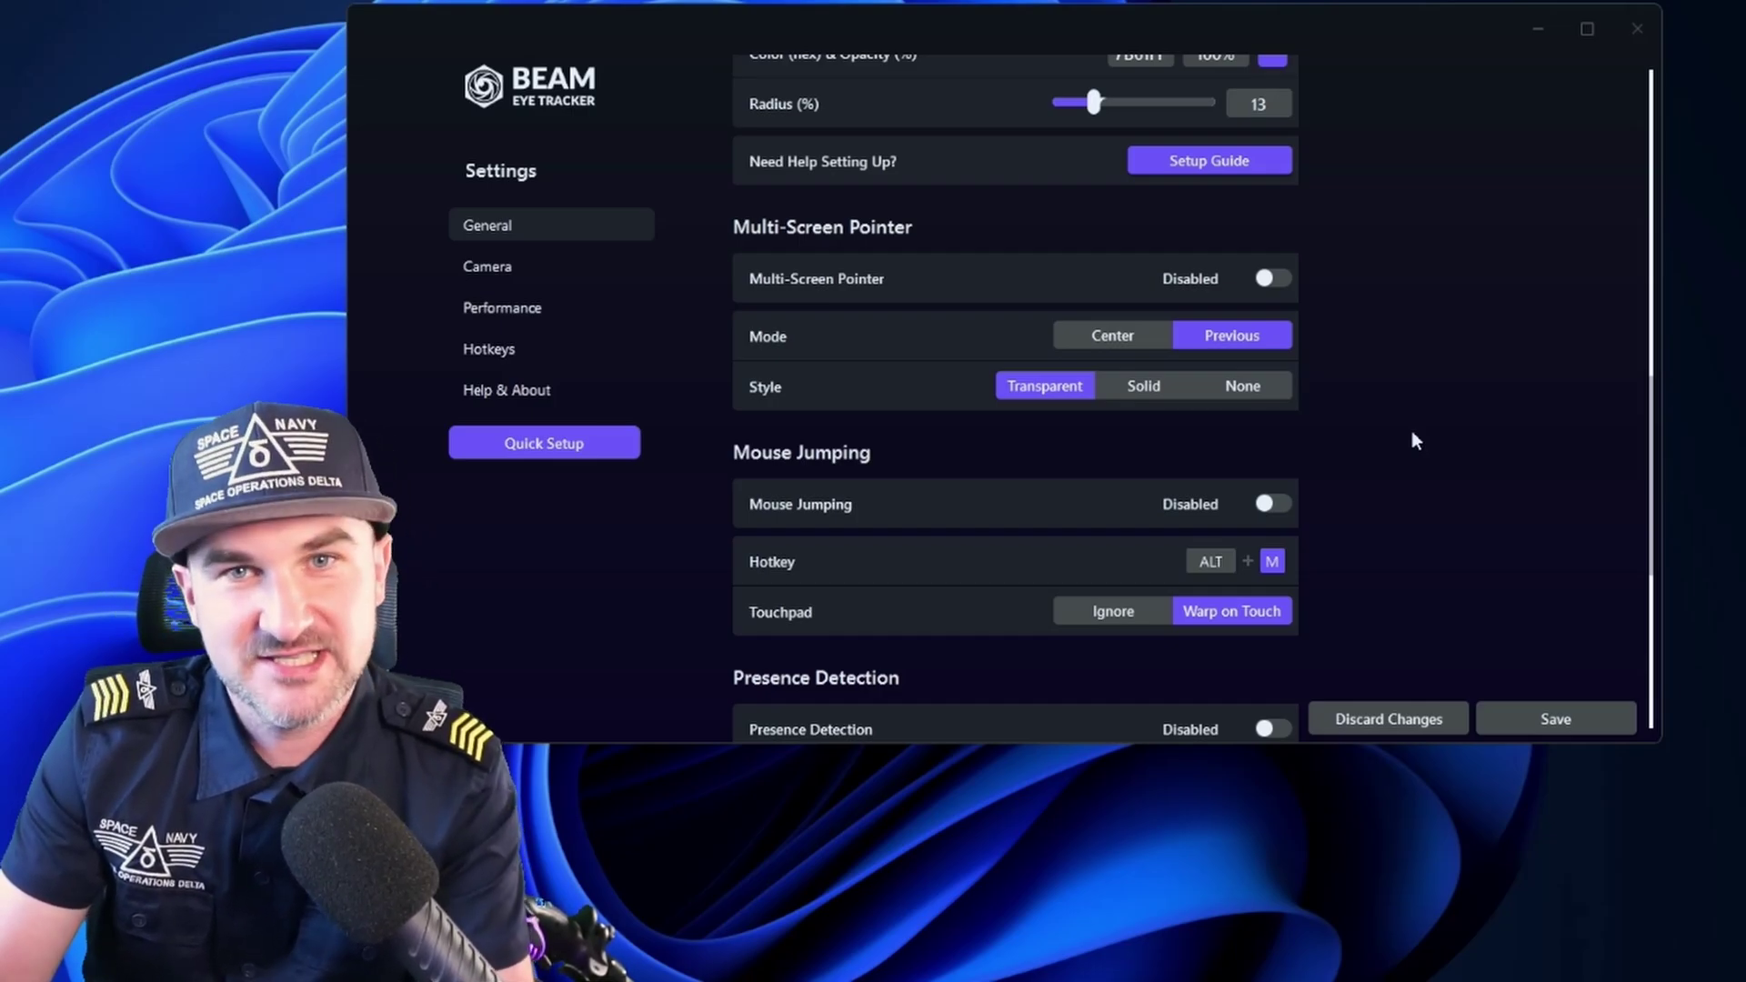
# Step: Set the Multi-Screen Pointer mode to Center, enable Mouse Jumping, and save the settings
pyautogui.click(1101, 340)
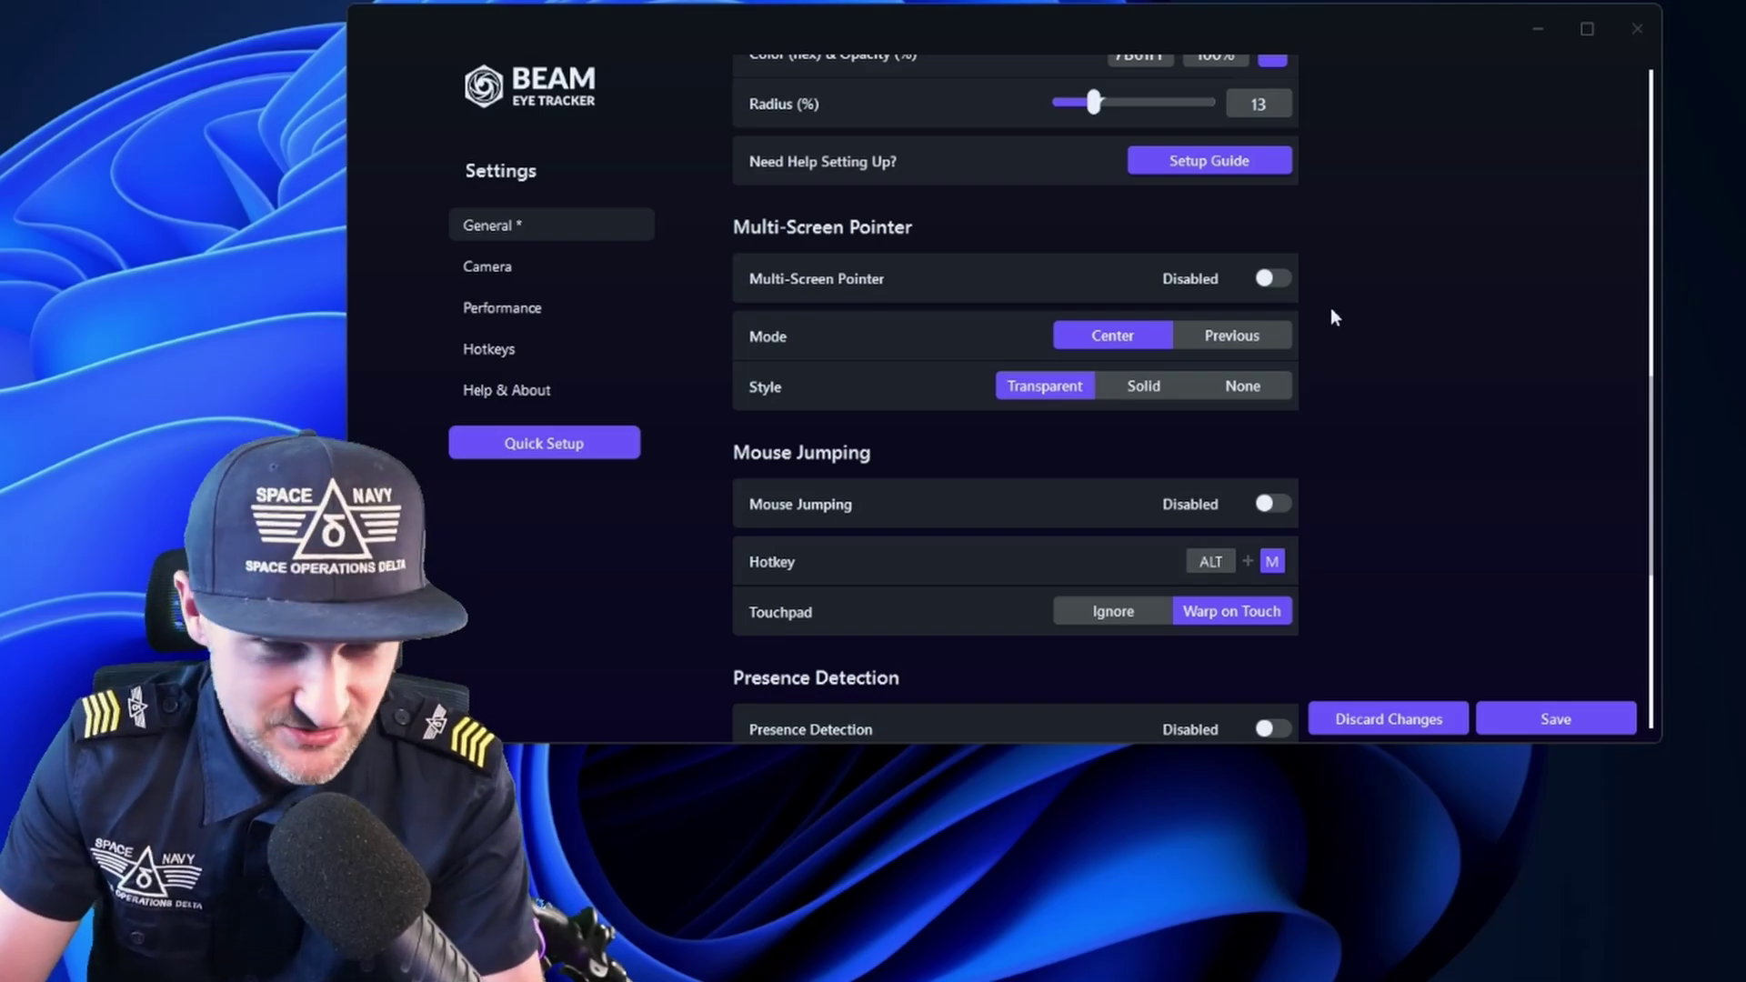
pyautogui.scroll(-1, 1317, 282)
pyautogui.click(1275, 380)
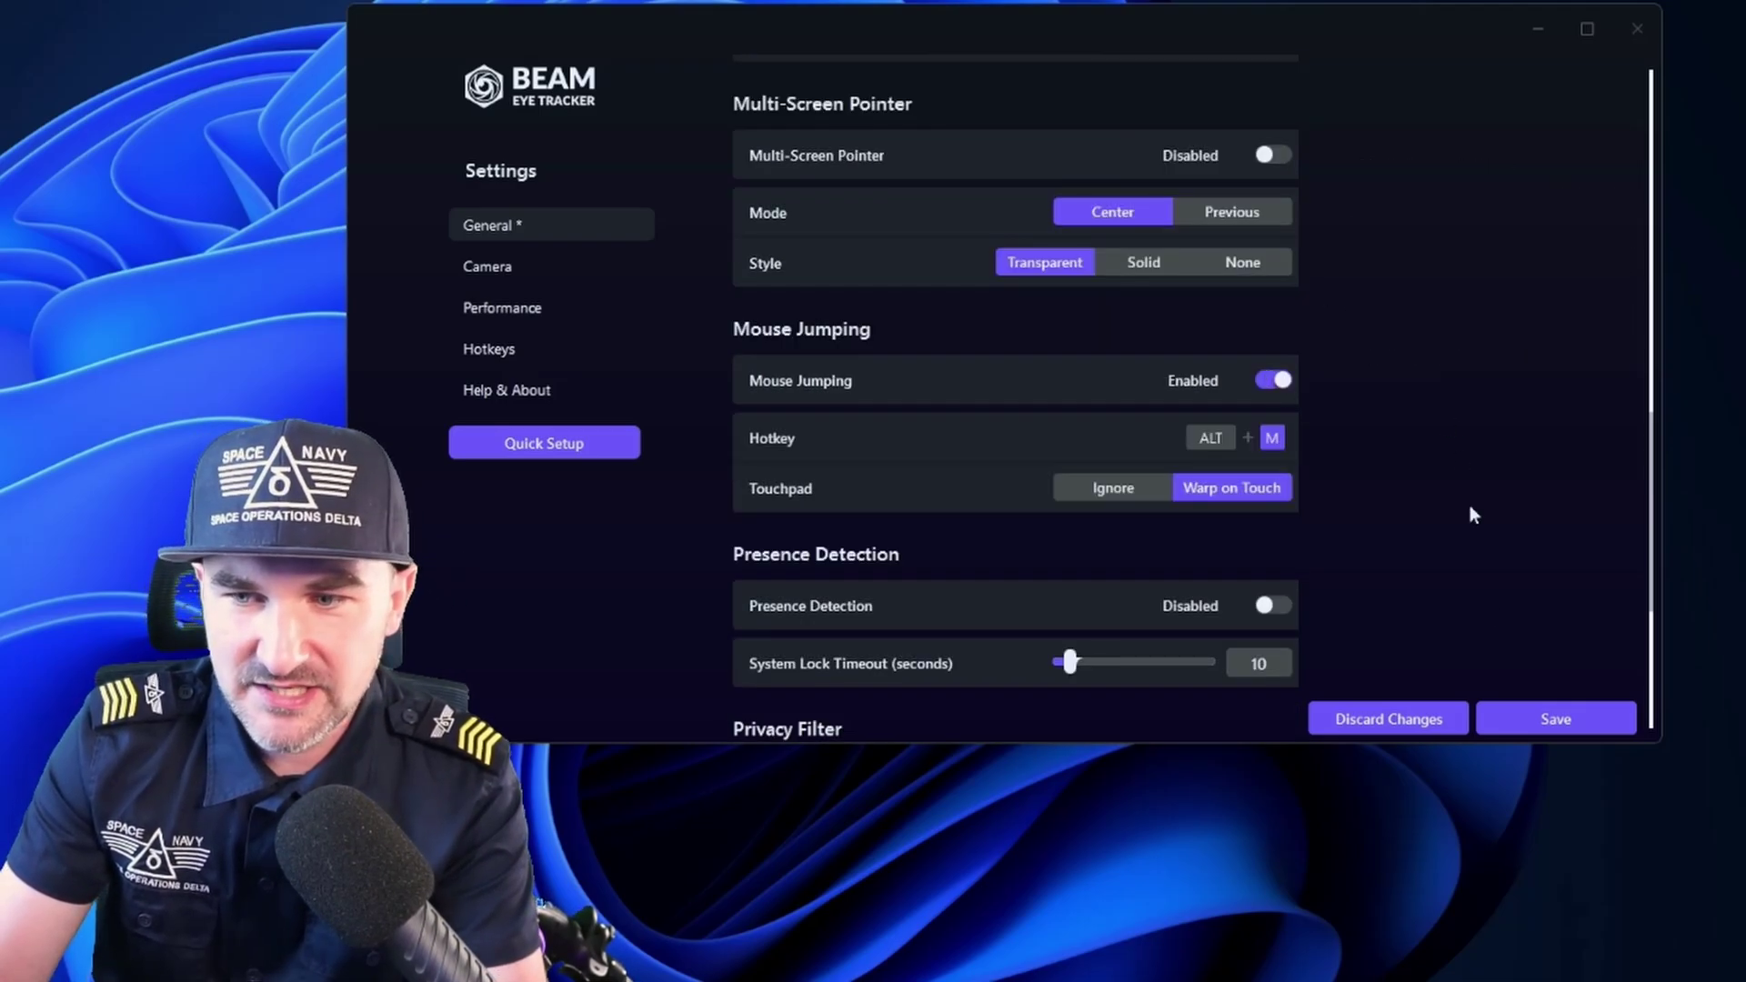
pyautogui.click(1559, 720)
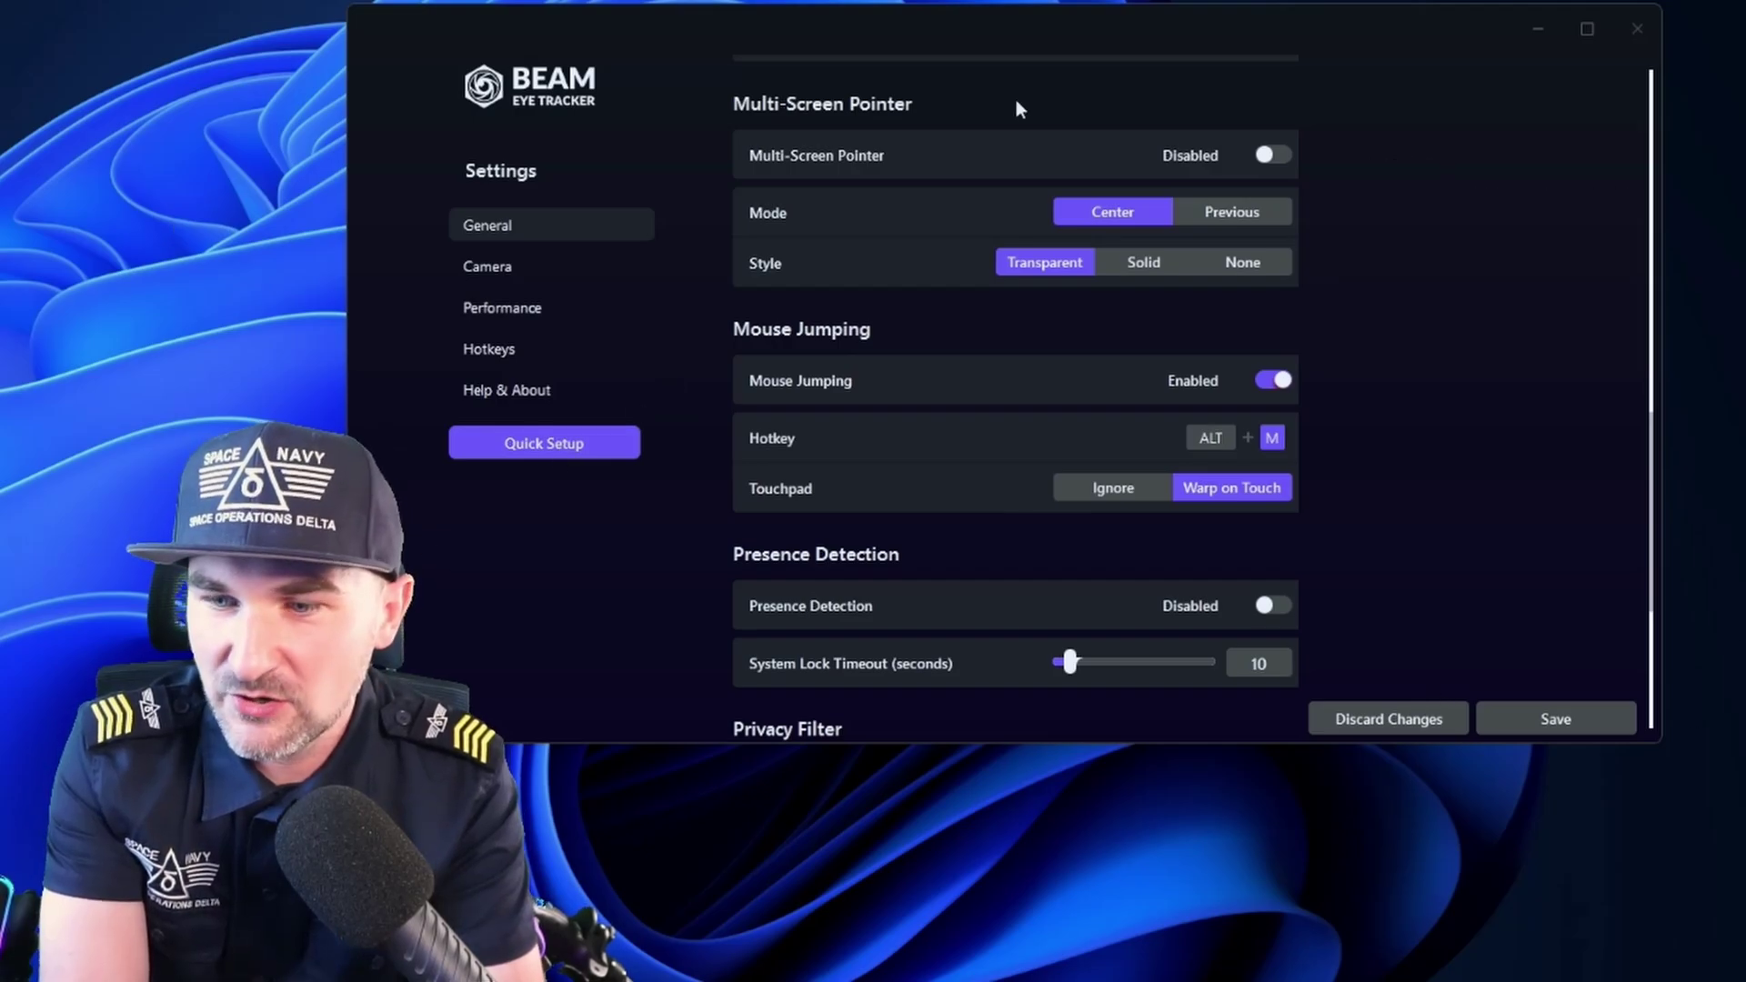
# Step: Turn Mouse Jumping off in the general settings
pyautogui.moveTo(905, 673)
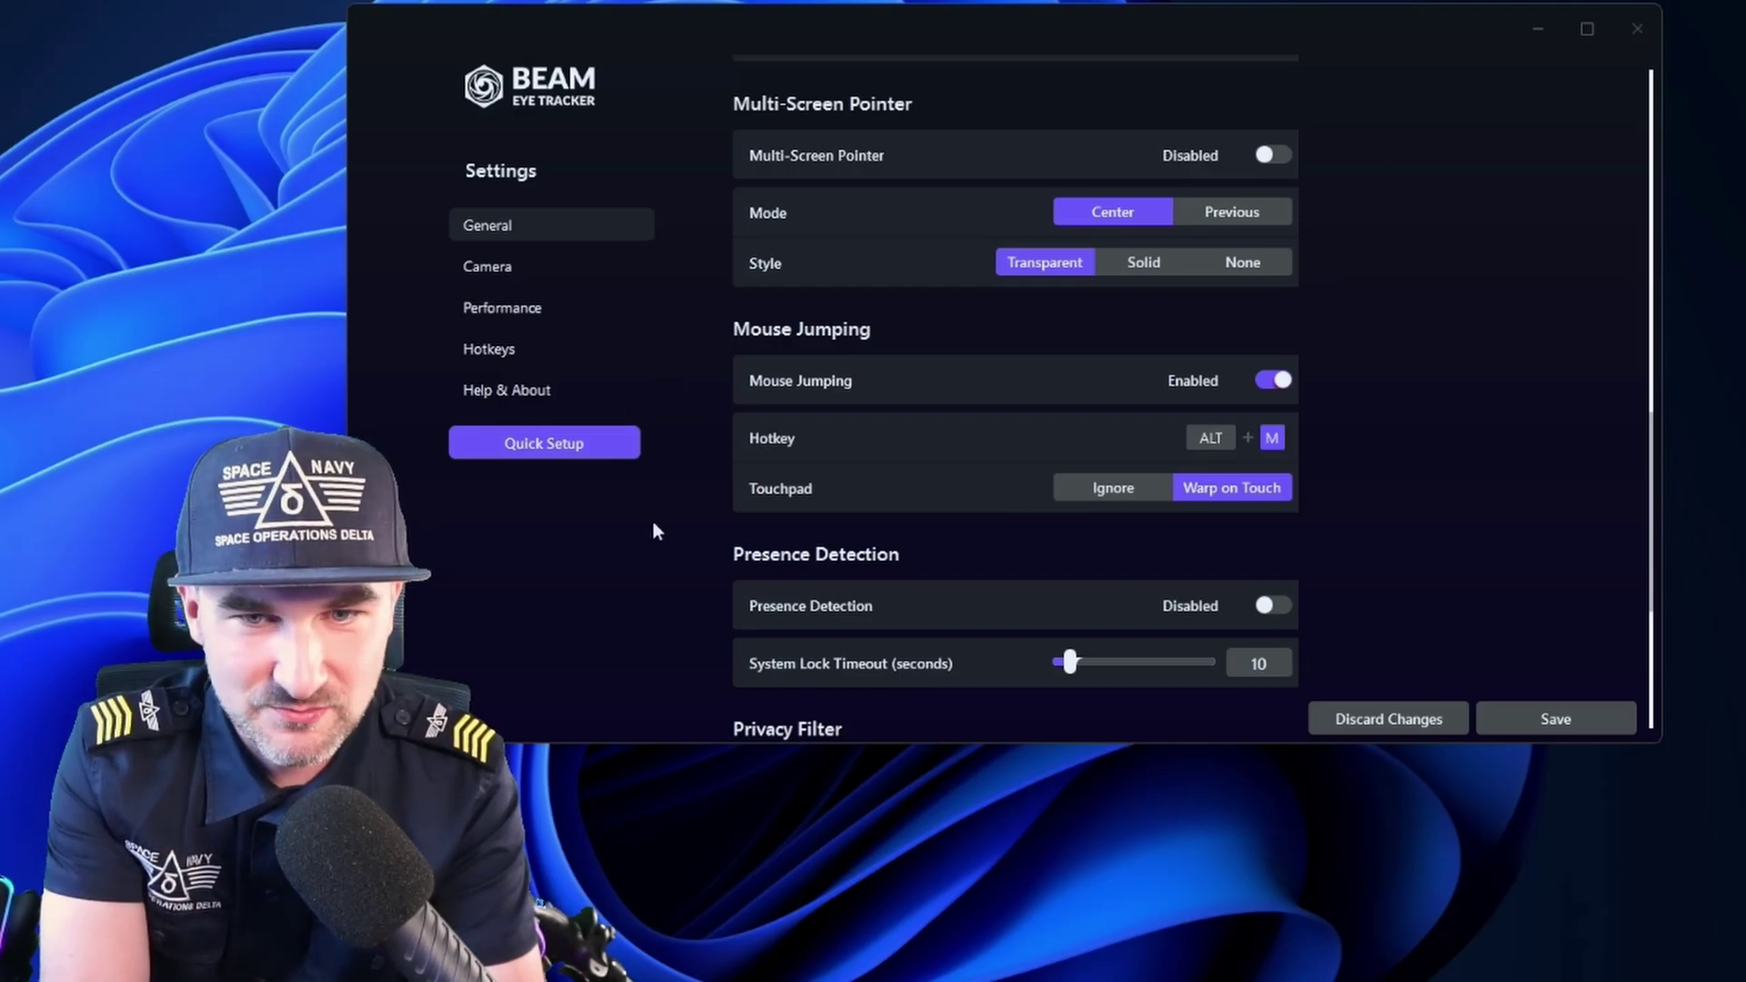
pyautogui.moveTo(514, 227)
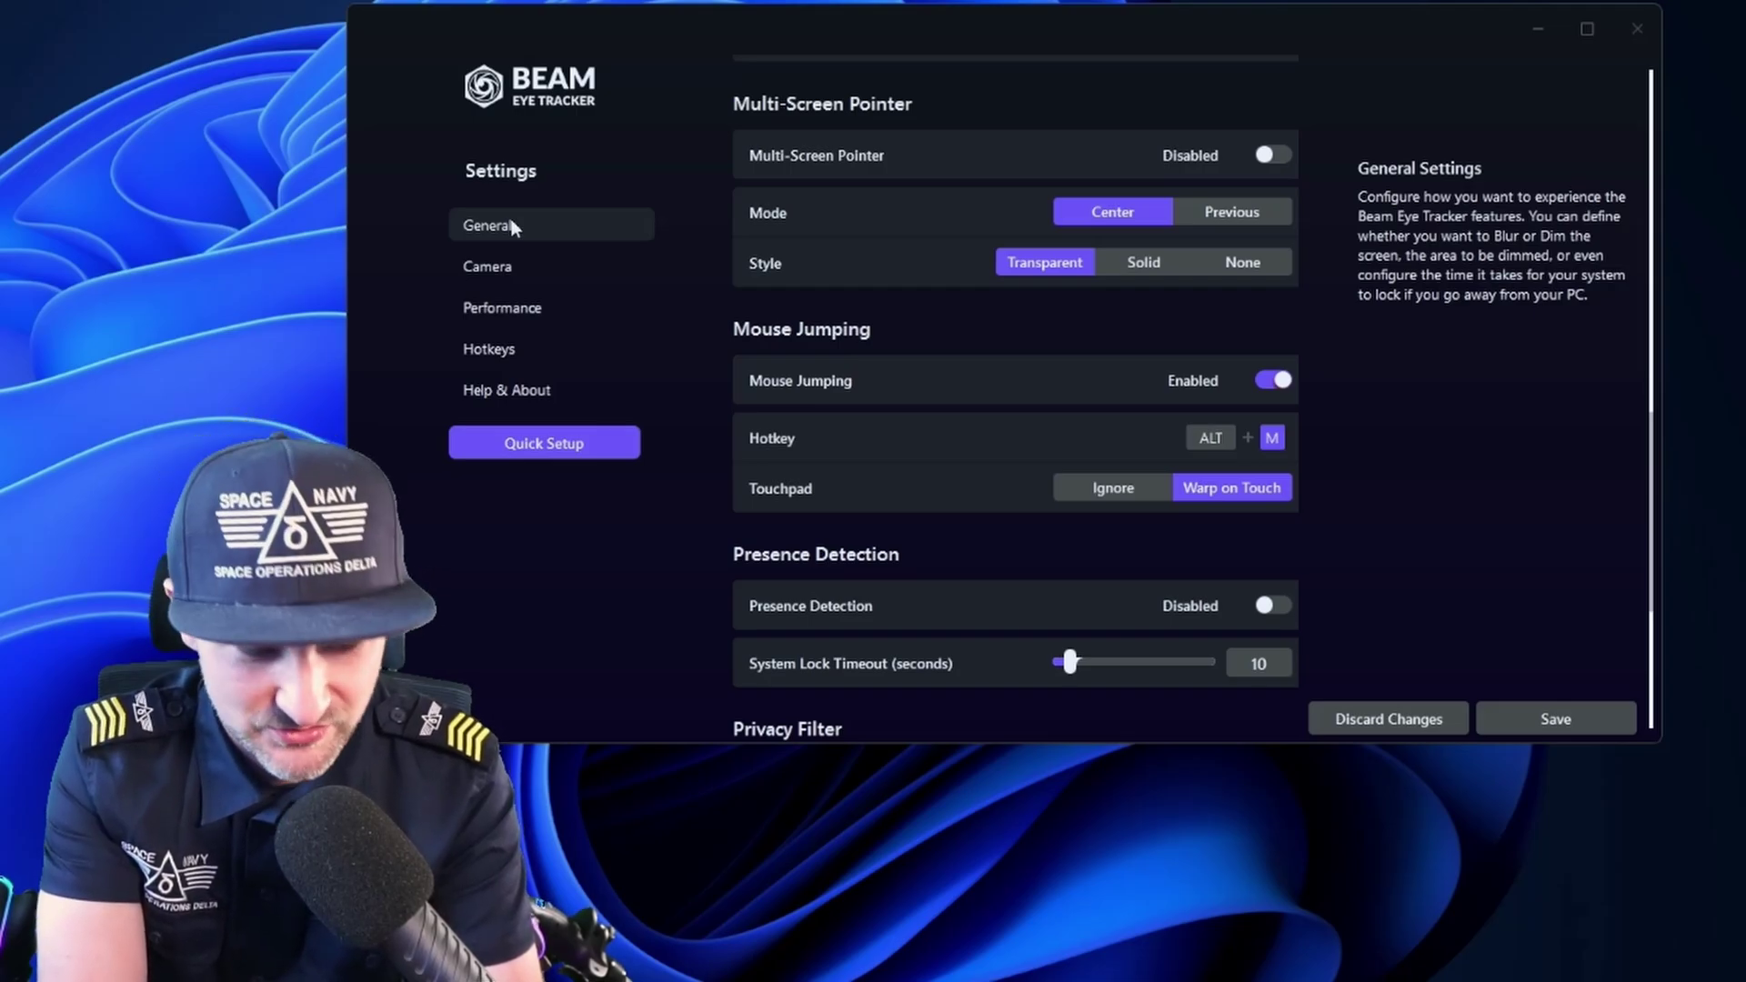
pyautogui.moveTo(553, 298)
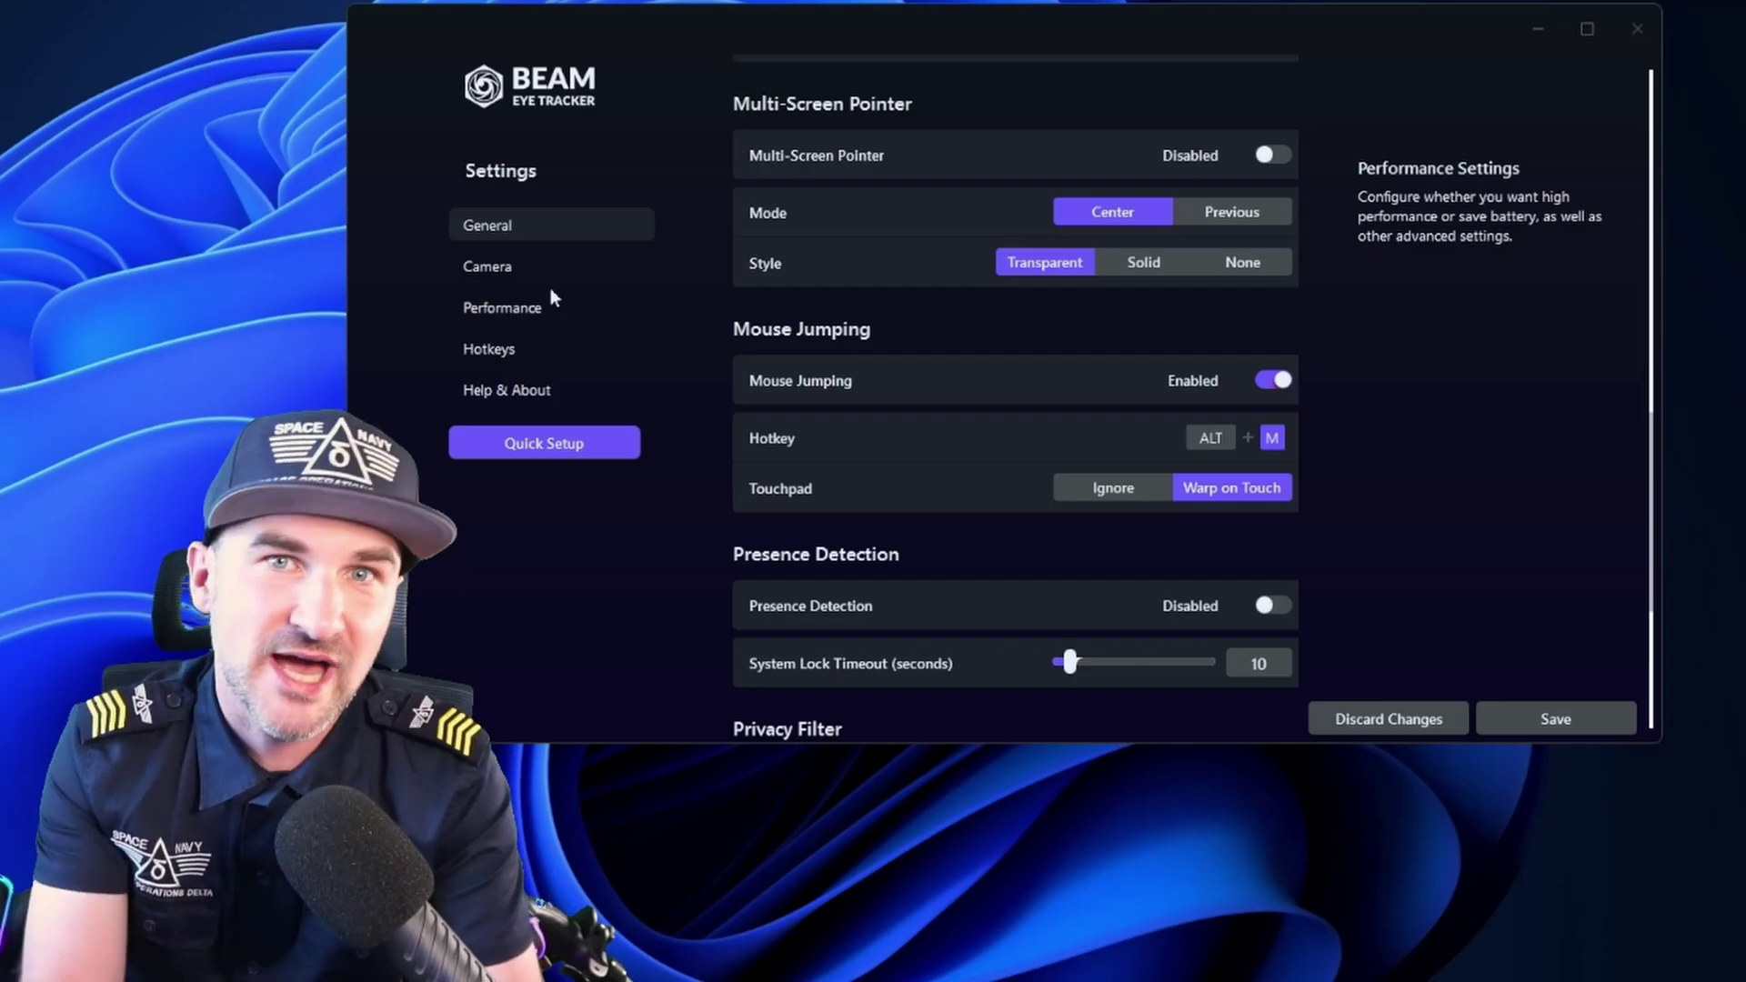
pyautogui.click(1273, 380)
# Step: Enable Presence Detection with a System Lock Timeout of 1 second and save the settings
pyautogui.scroll(-2, 1415, 460)
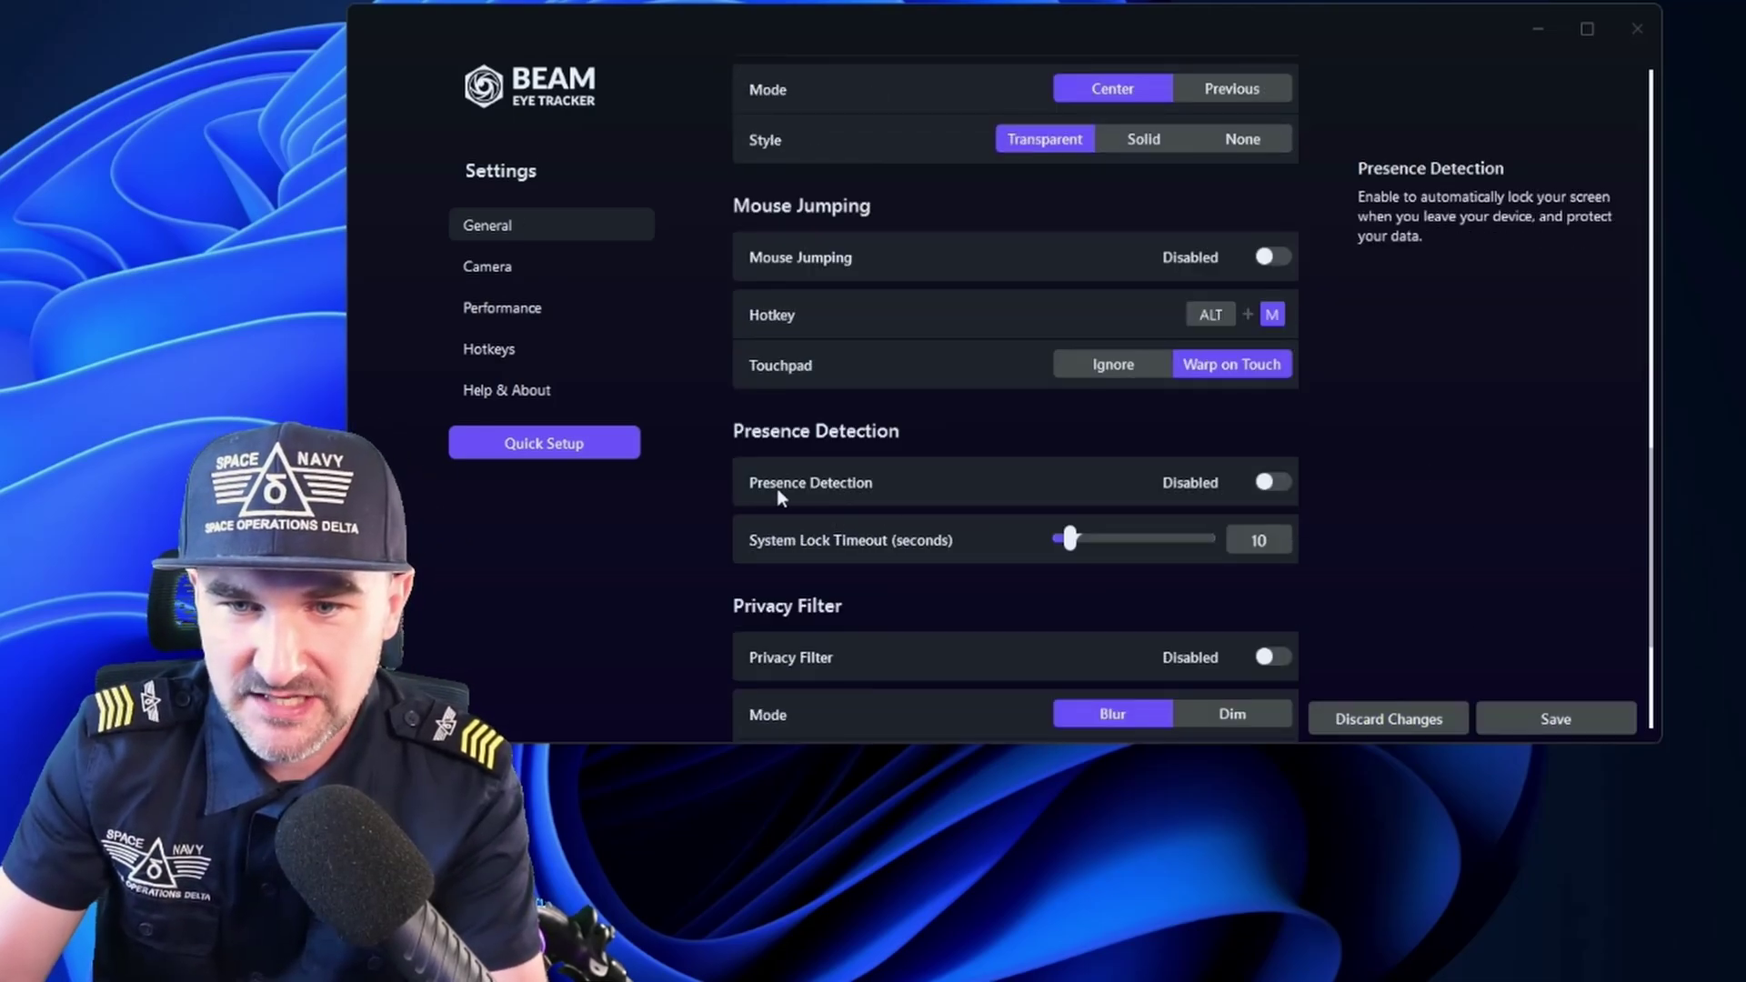
pyautogui.click(1274, 482)
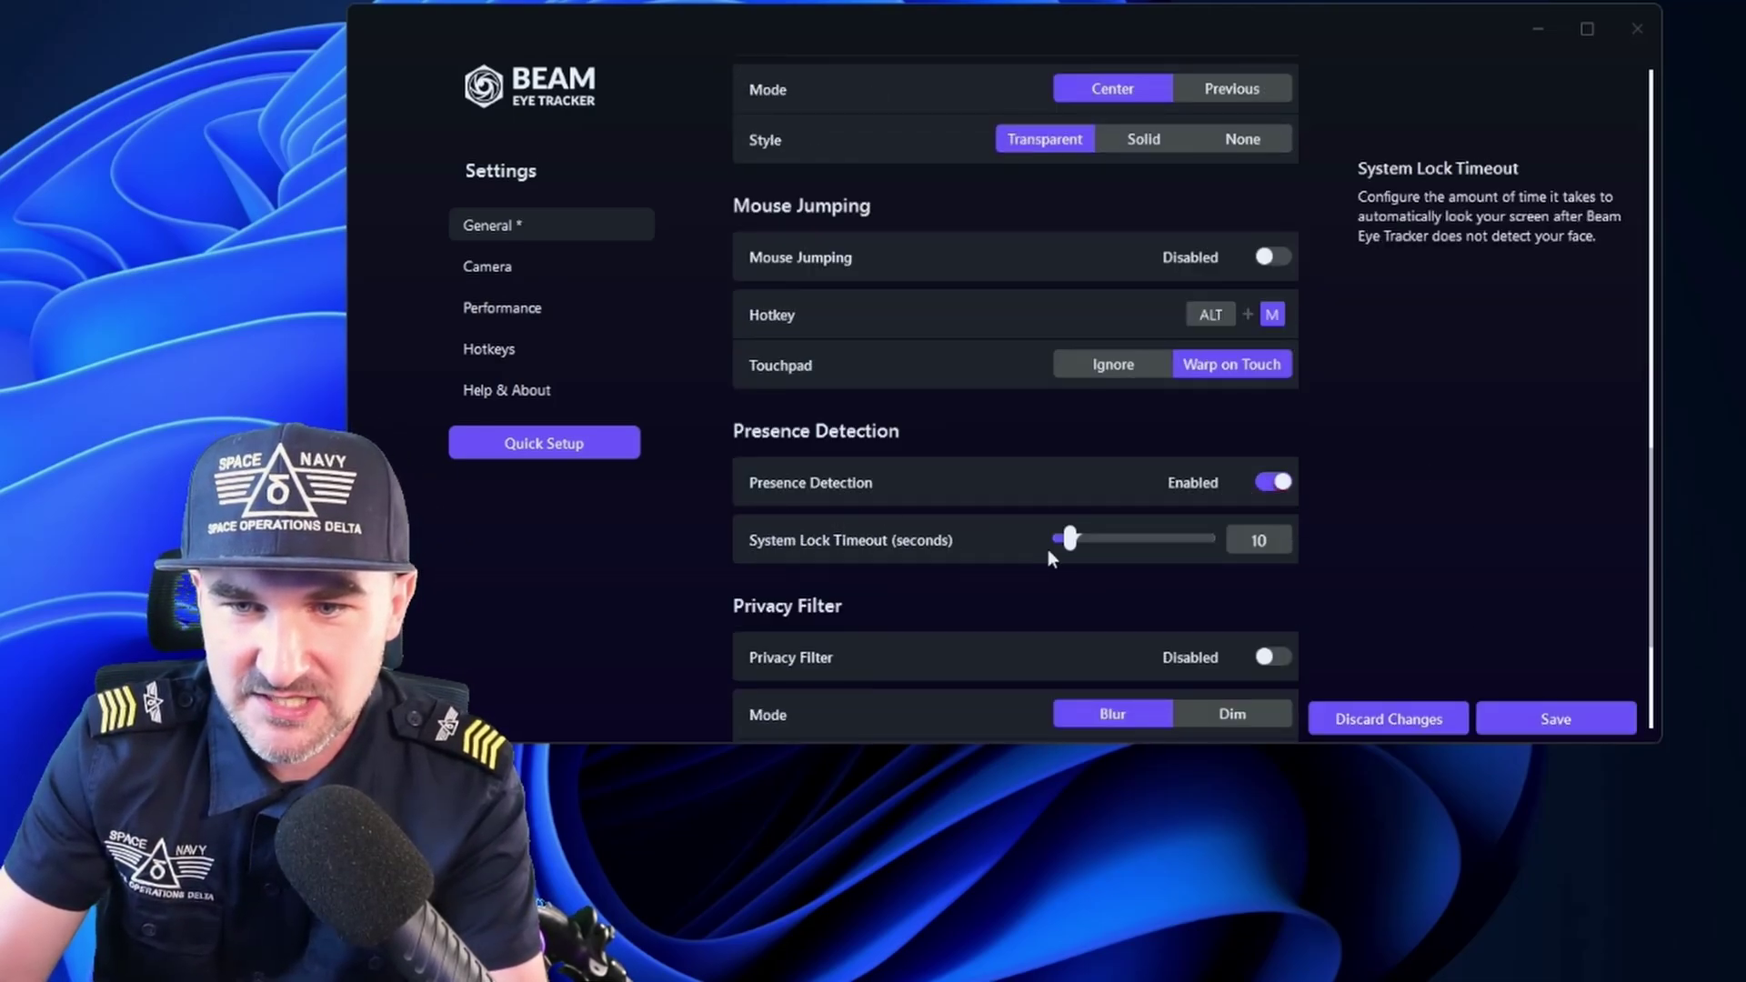
pyautogui.moveTo(1069, 542); pyautogui.dragTo(1056, 542)
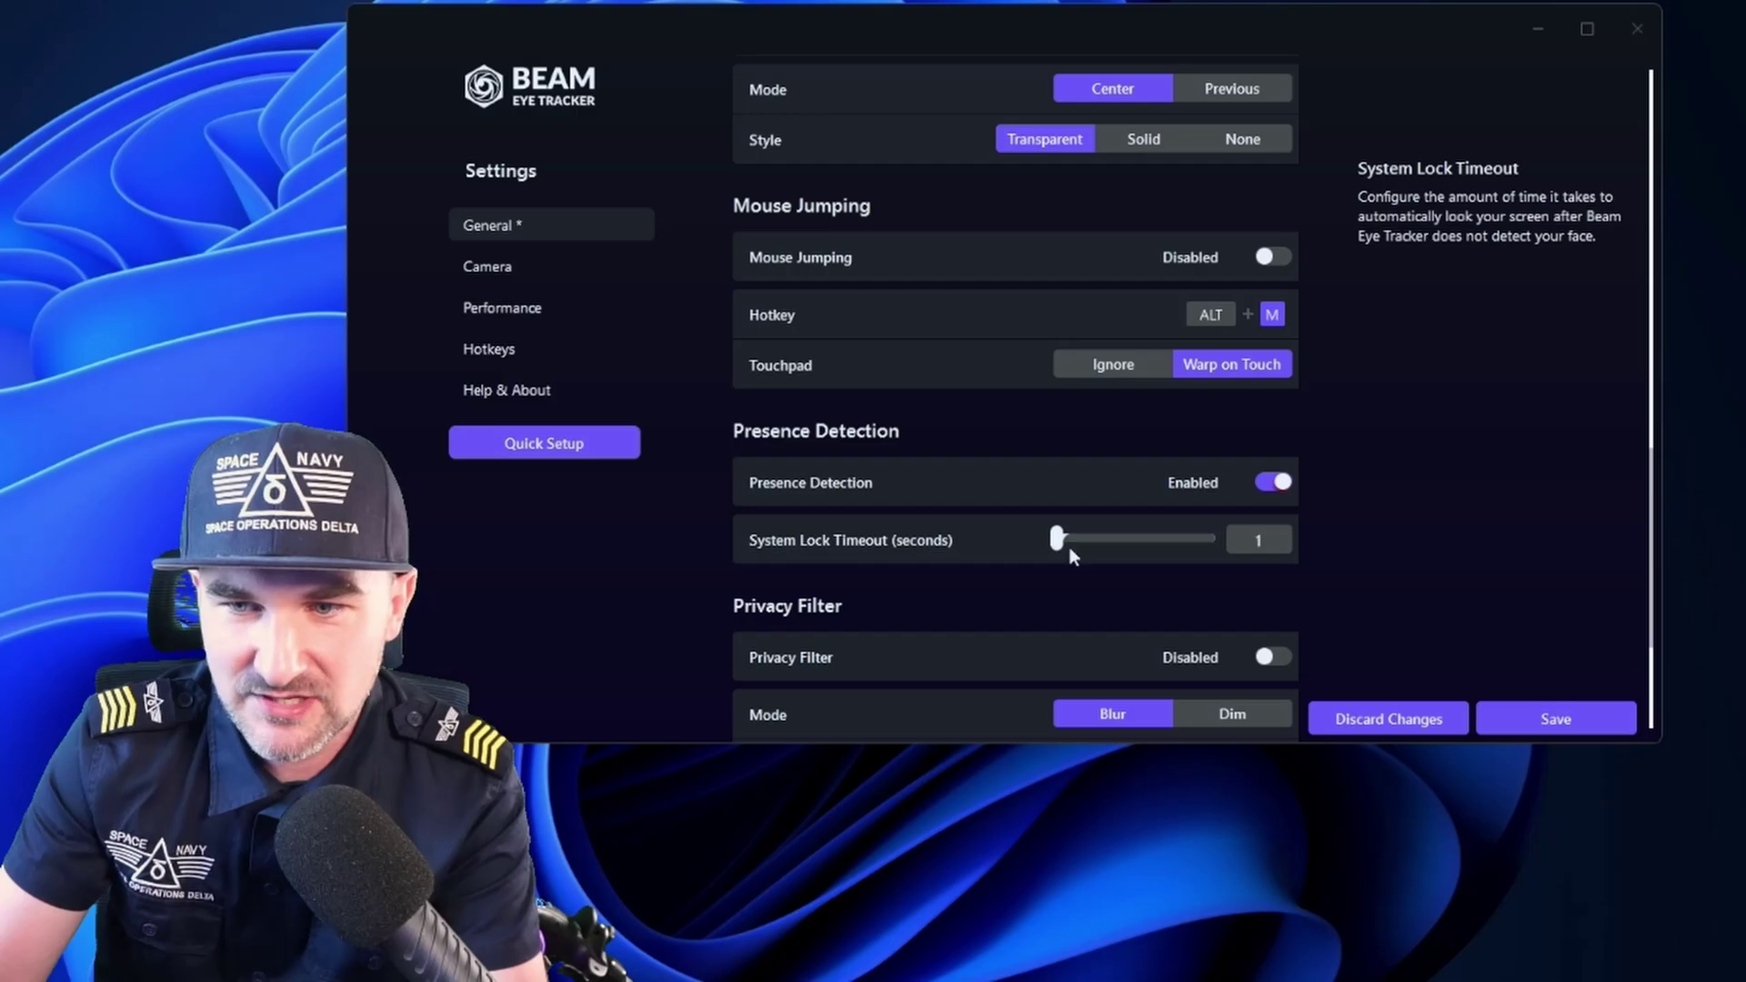
pyautogui.click(1556, 721)
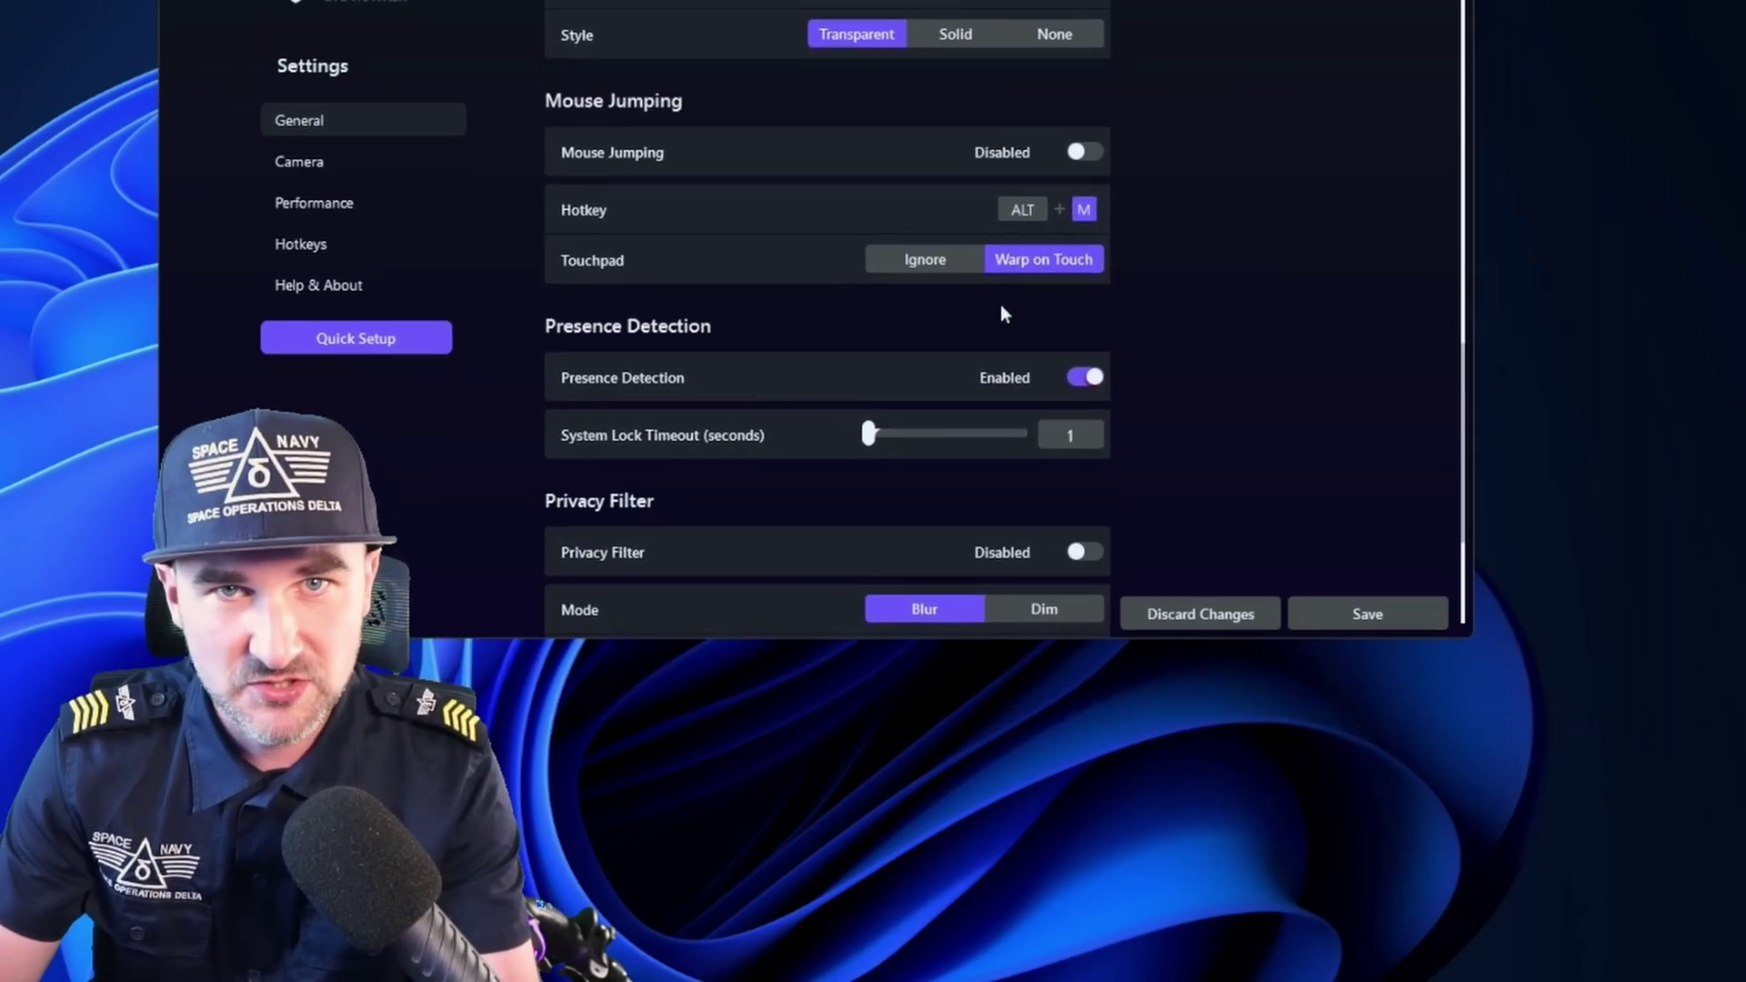
# Step: Review the camera device, placement and tilt settings, and the assigned hotkeys
pyautogui.moveTo(912, 445)
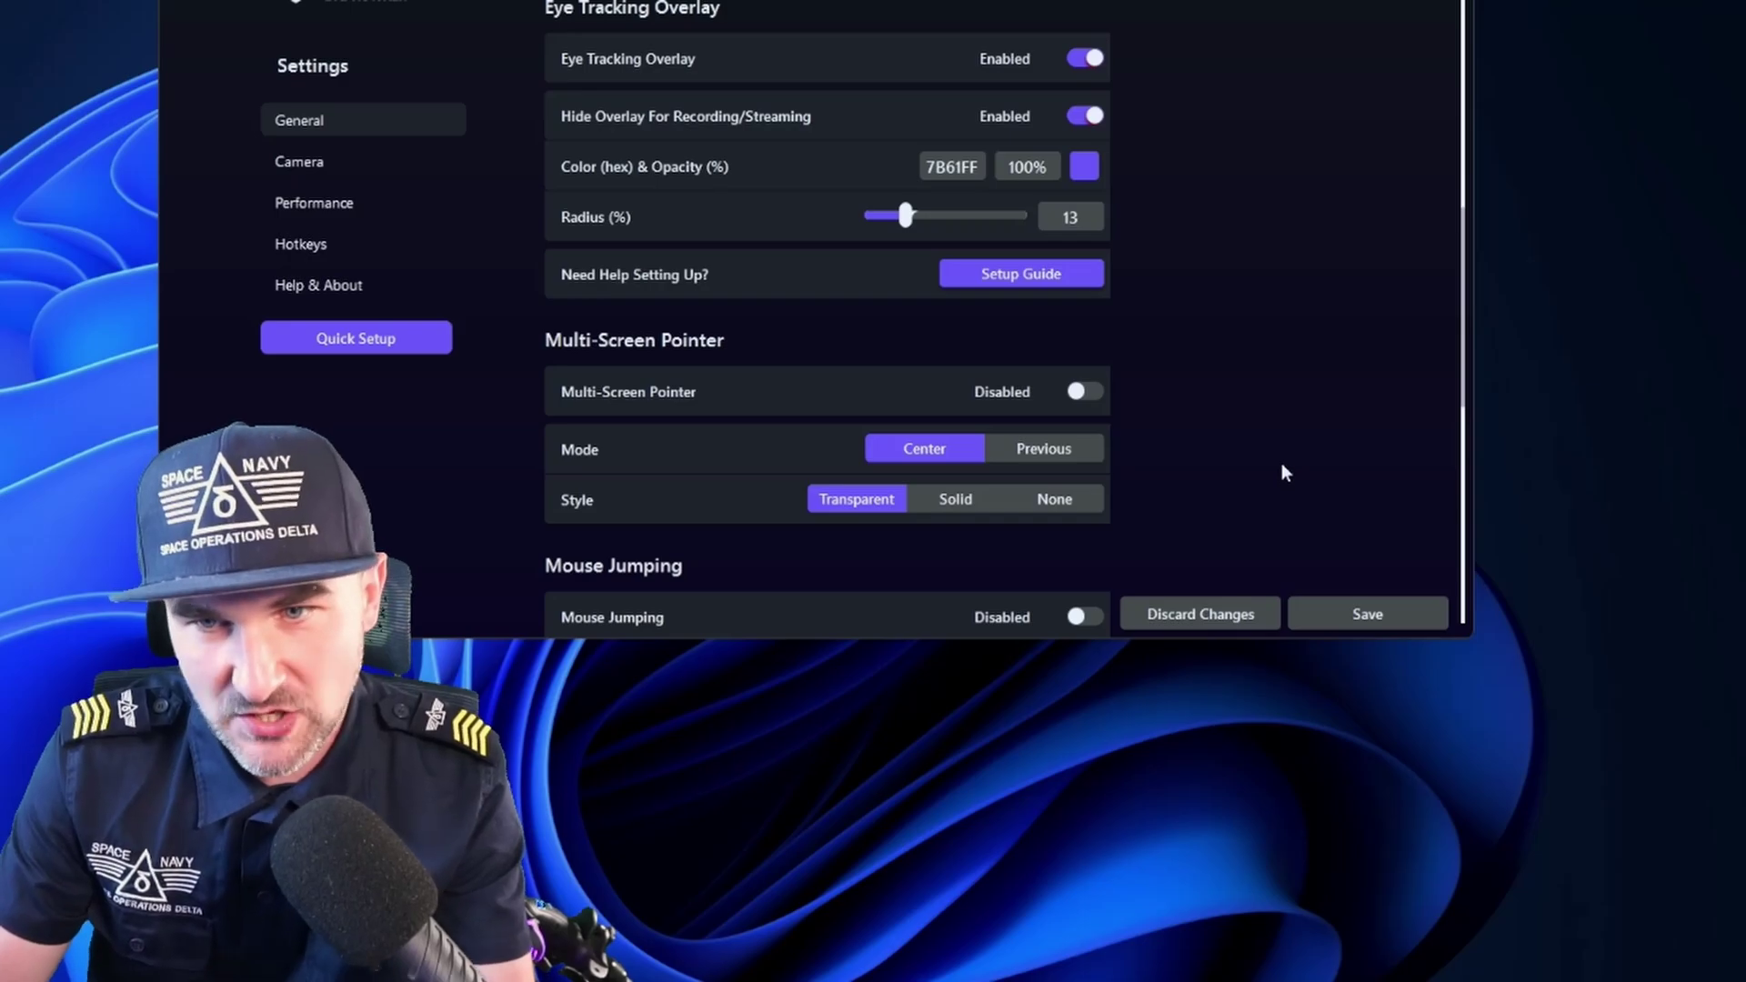
pyautogui.click(311, 155)
pyautogui.click(803, 191)
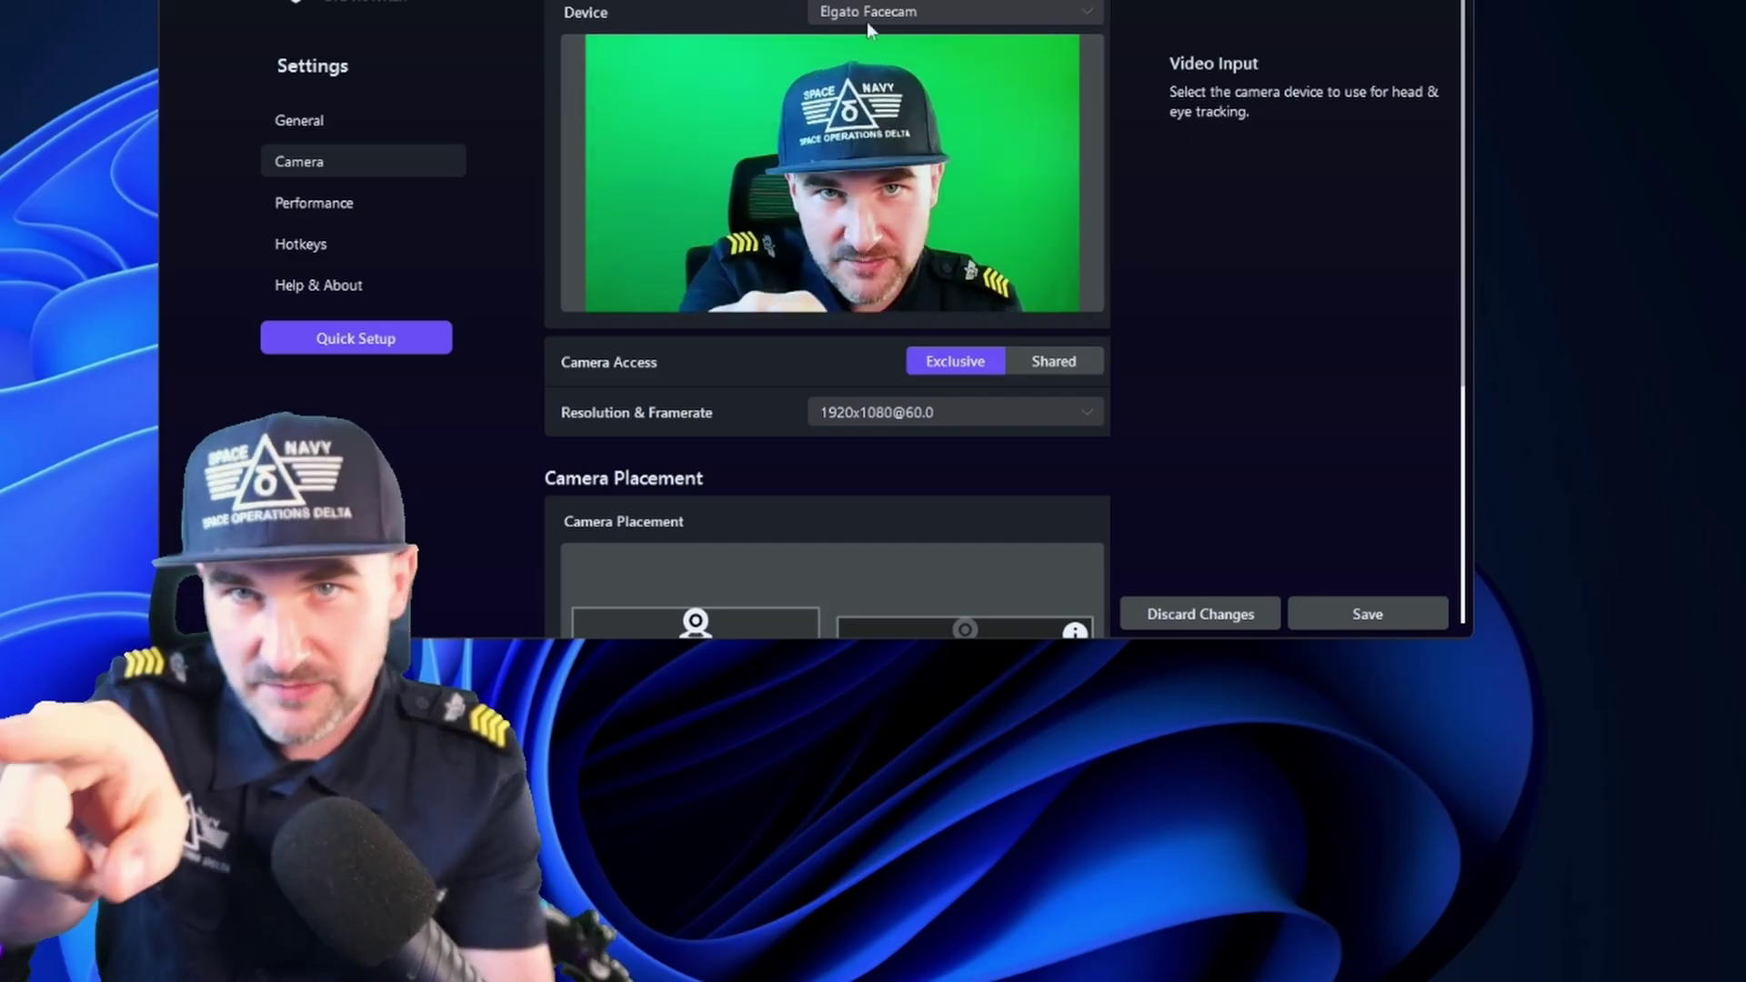
pyautogui.scroll(-4, 611, 232)
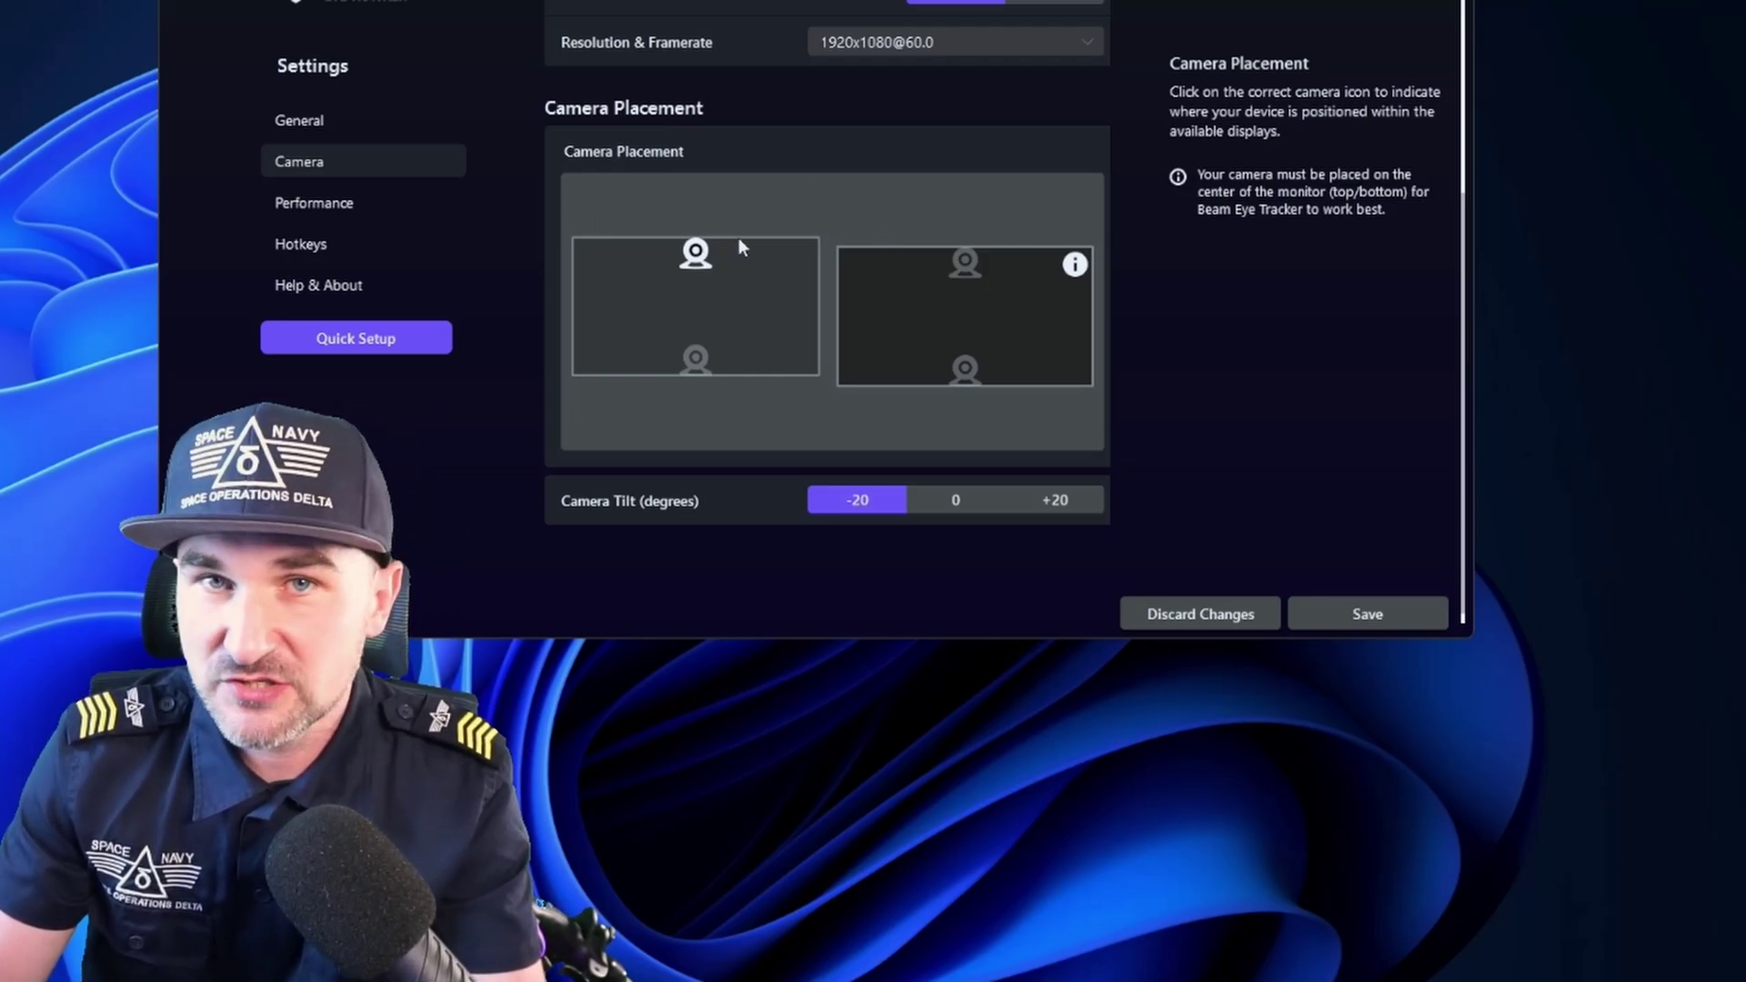
pyautogui.moveTo(616, 504)
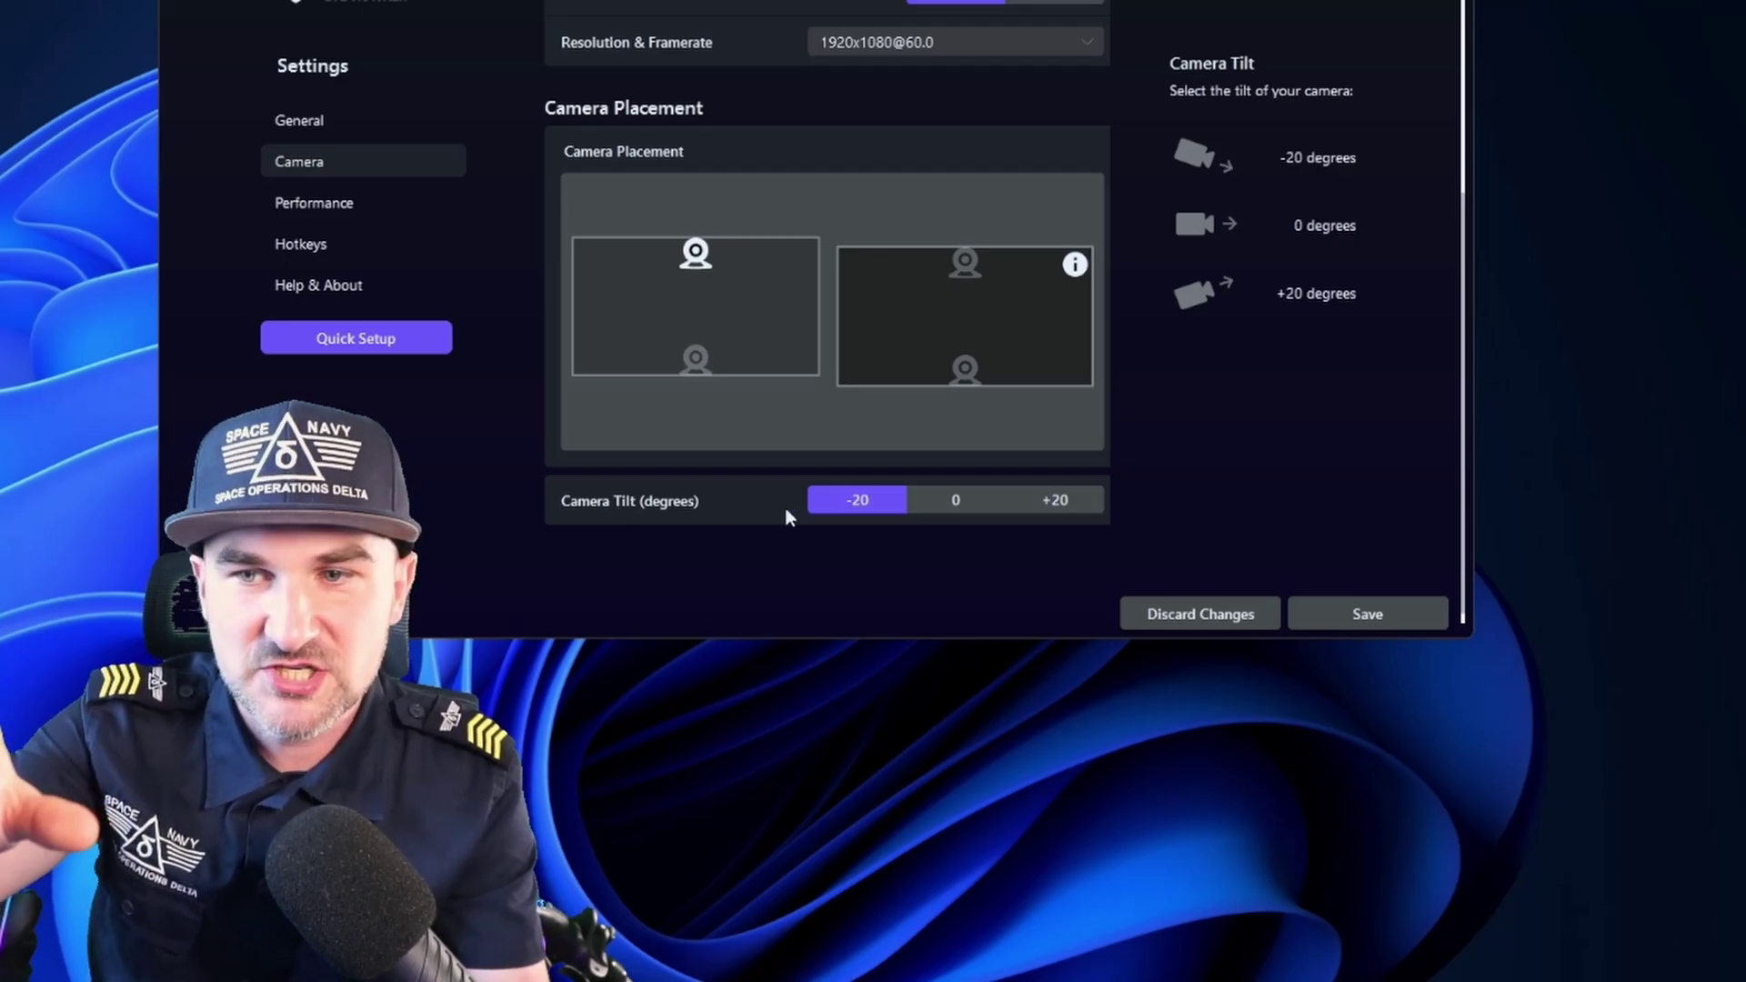
pyautogui.click(331, 251)
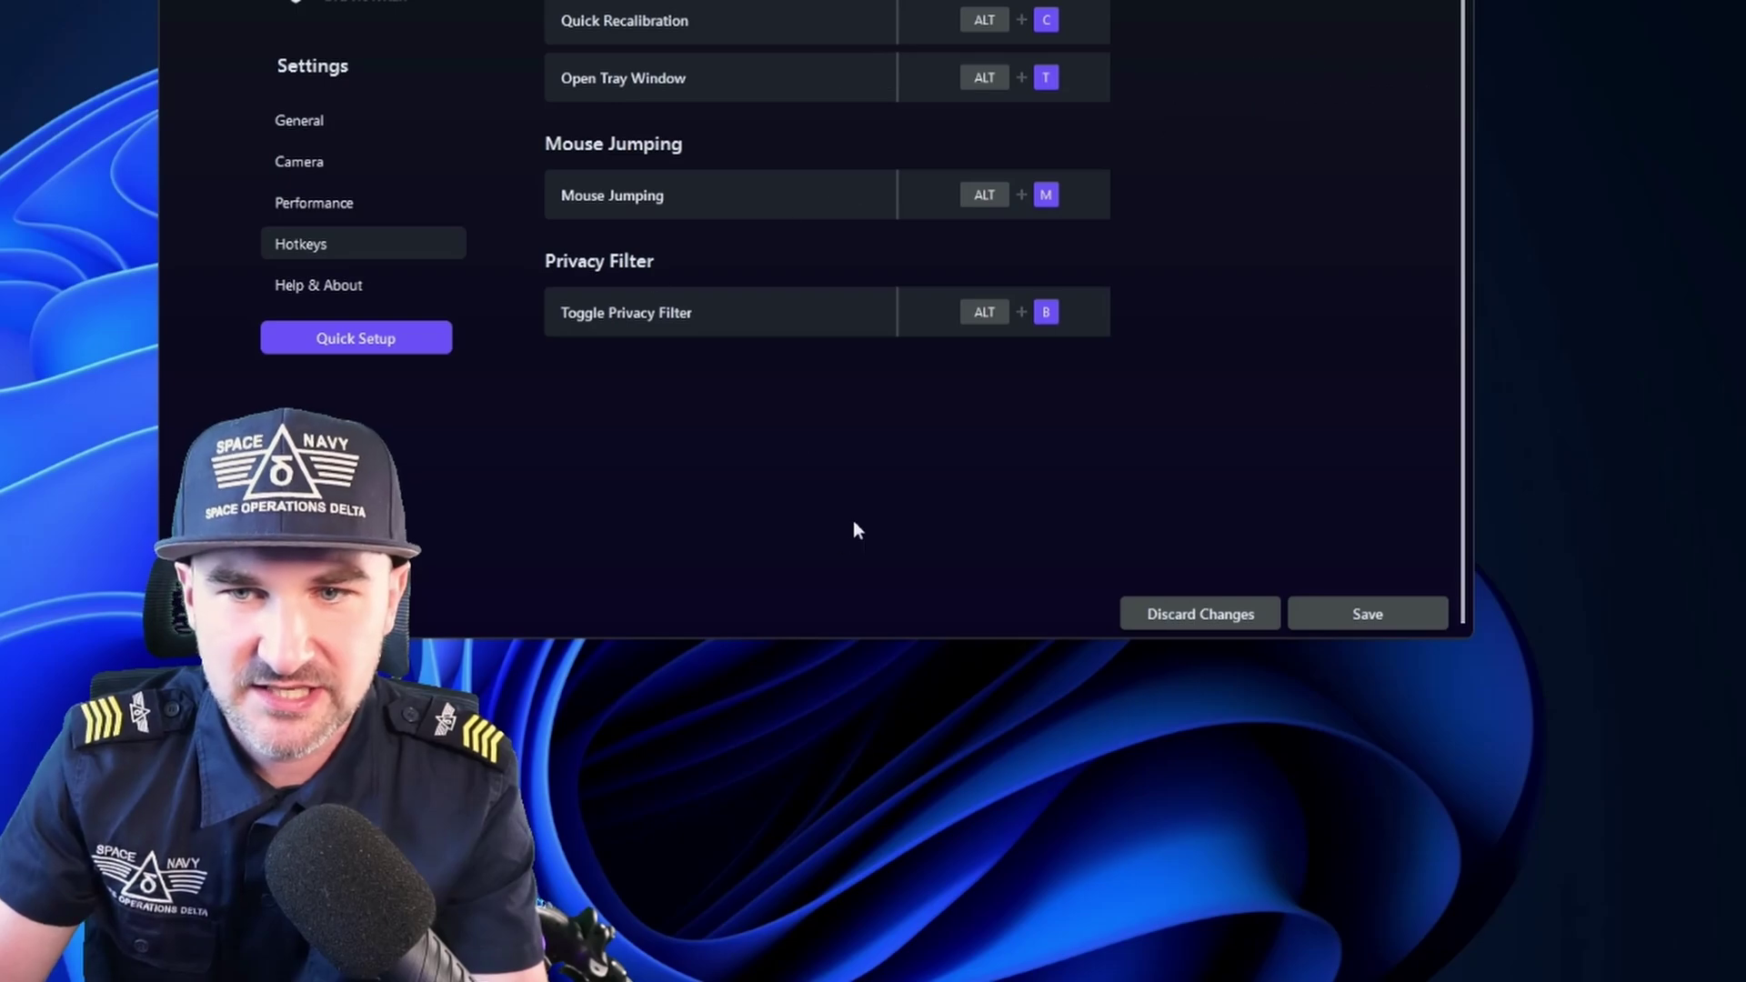
pyautogui.moveTo(943, 191)
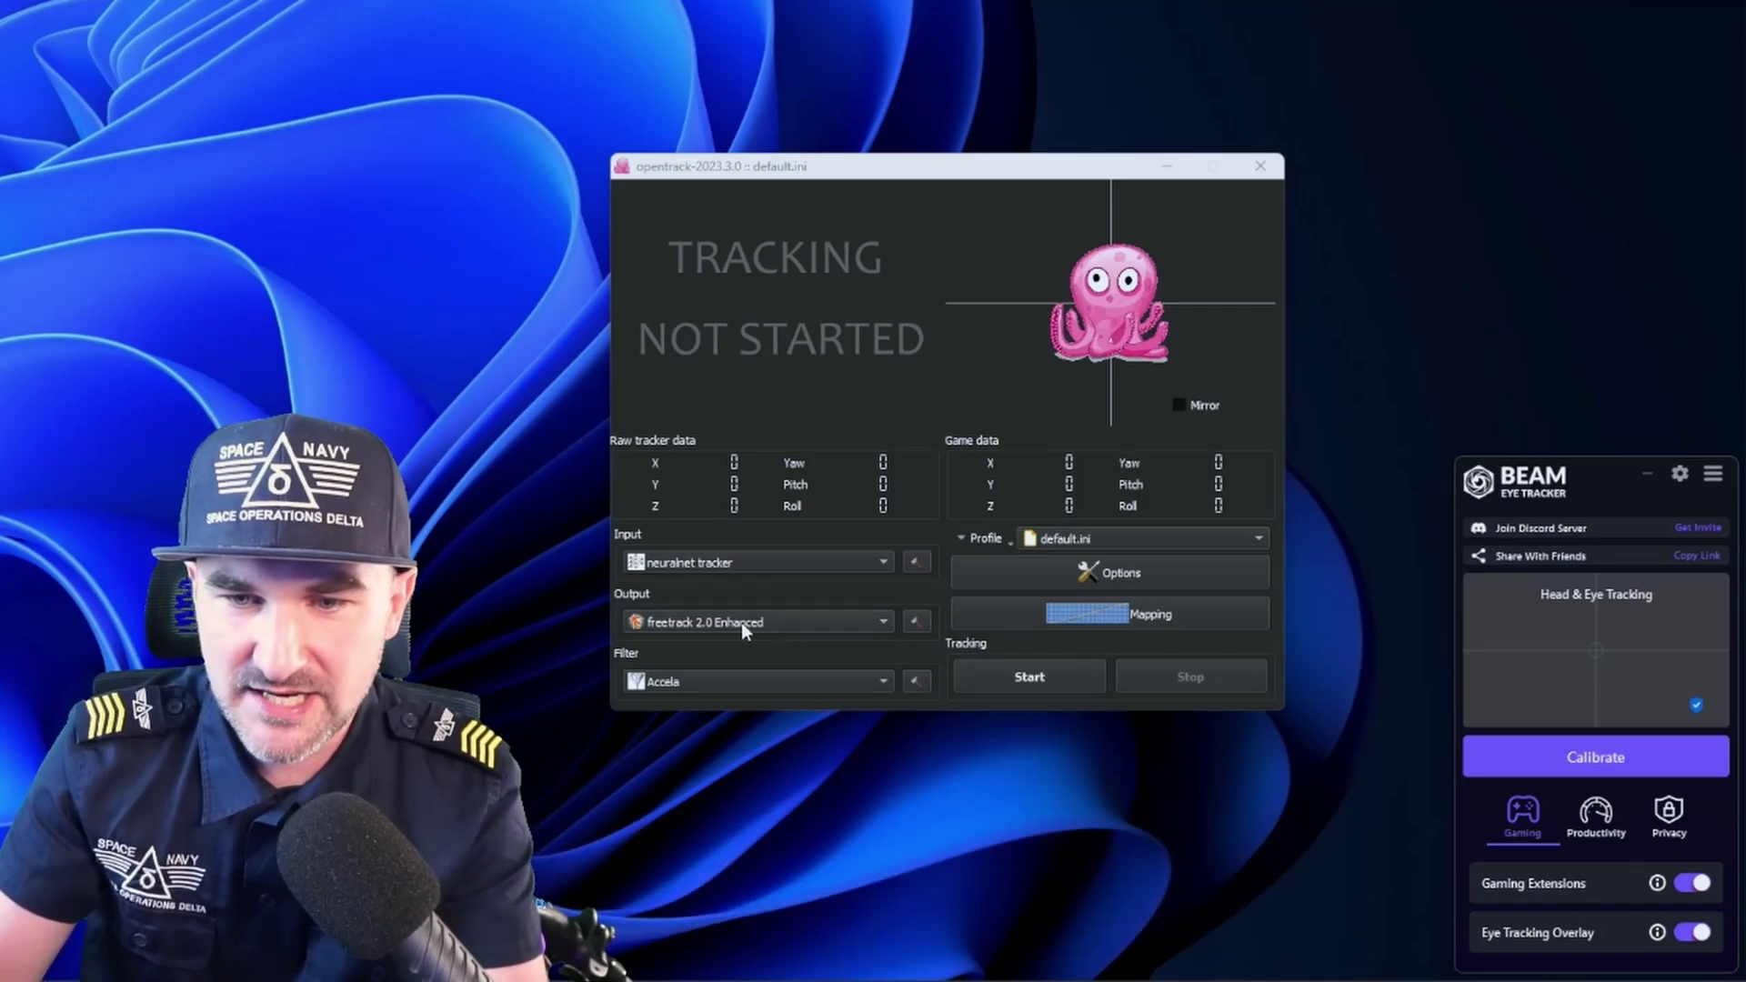
# Step: Switch to opentrack and set its input tracker to Eyeware Beam
pyautogui.click(693, 562)
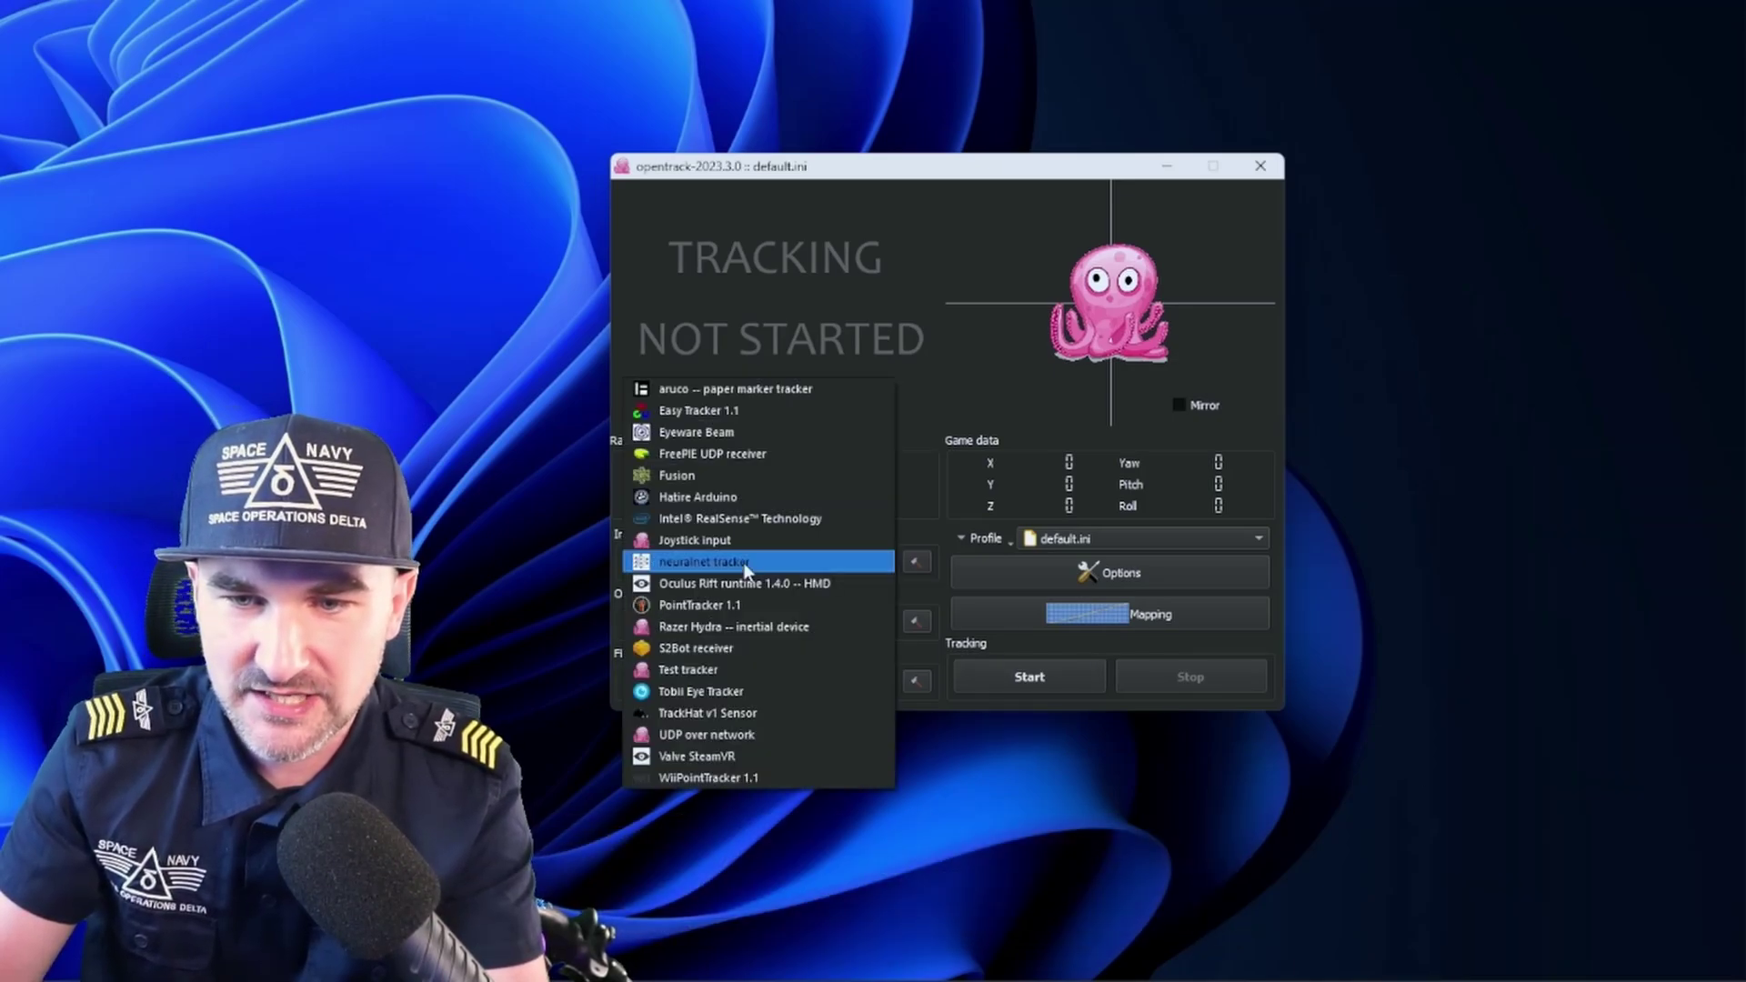
pyautogui.click(717, 437)
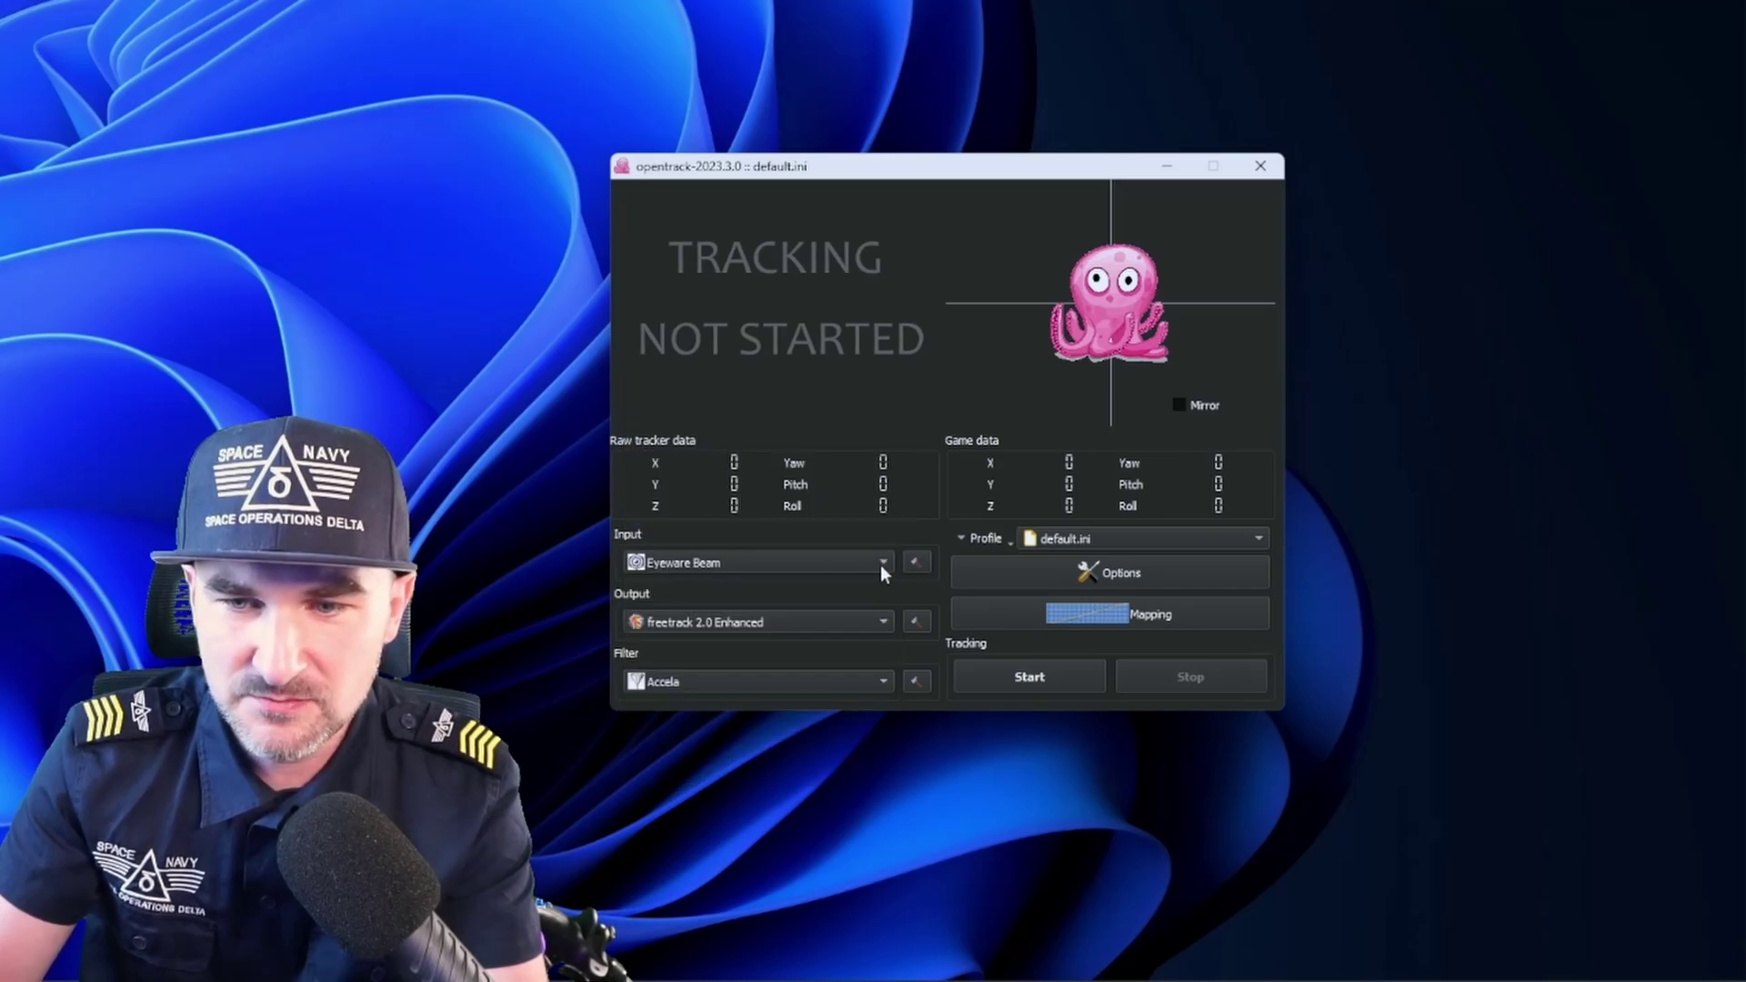
# Step: Set the opentrack output to UDP over network and start tracking
pyautogui.click(764, 623)
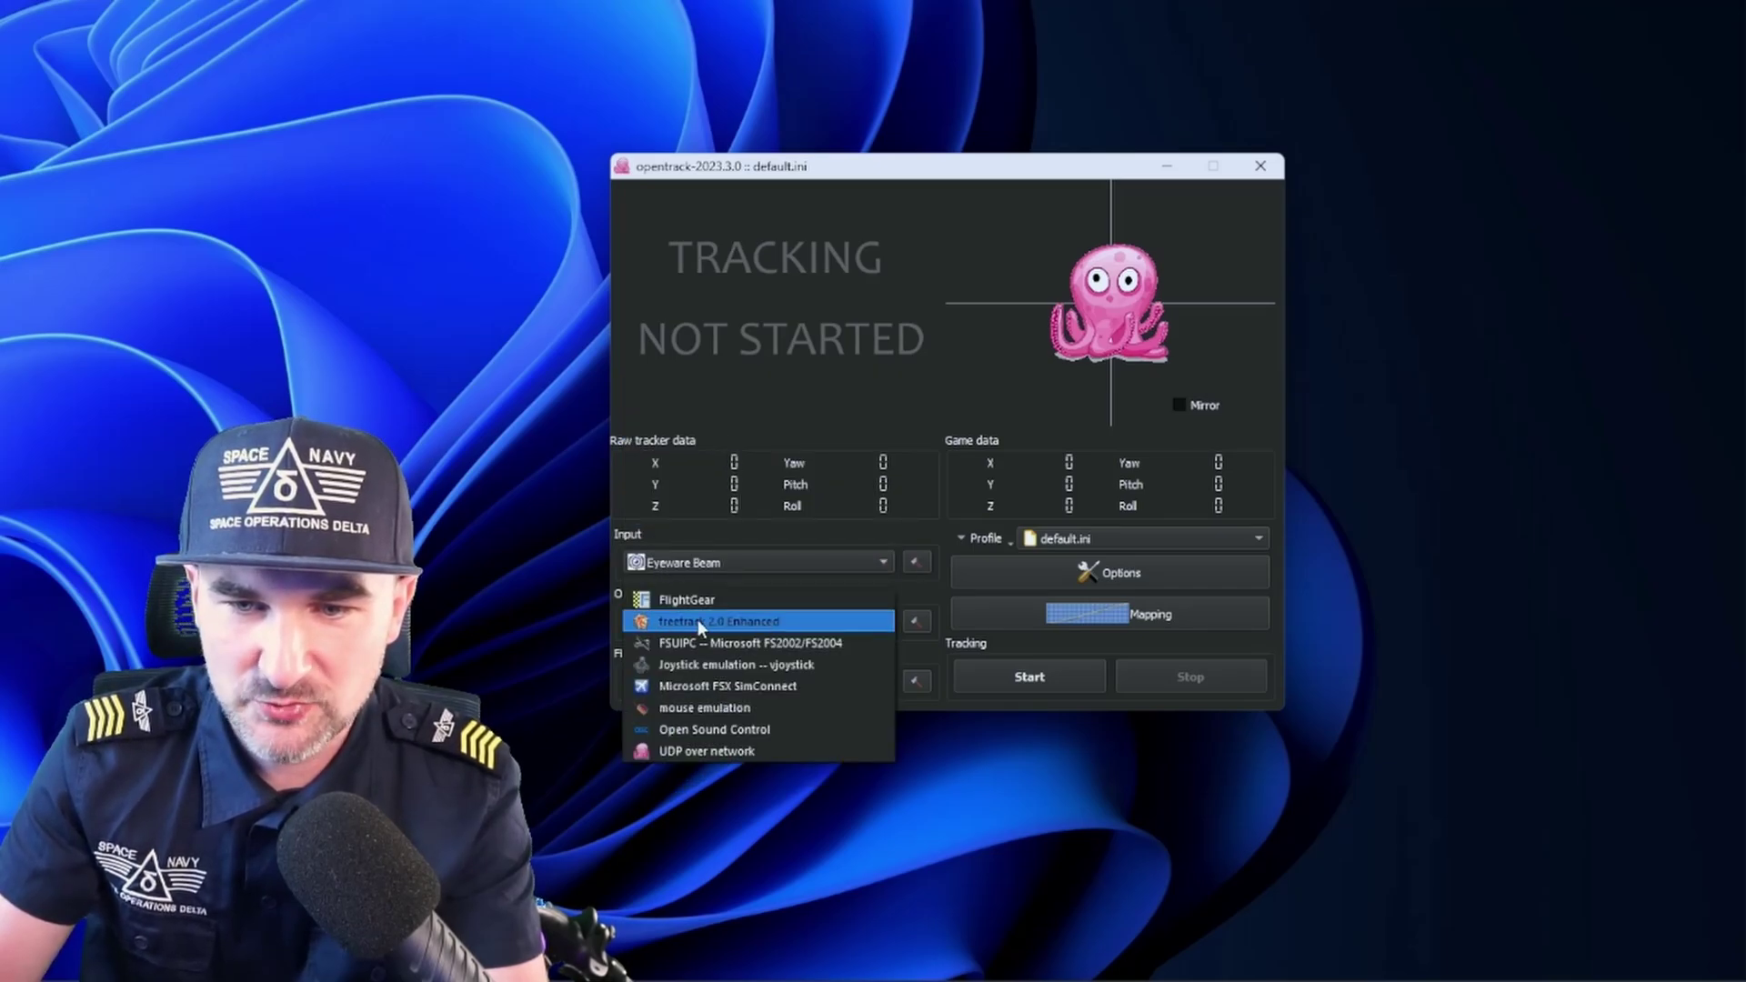
pyautogui.click(766, 620)
pyautogui.click(754, 622)
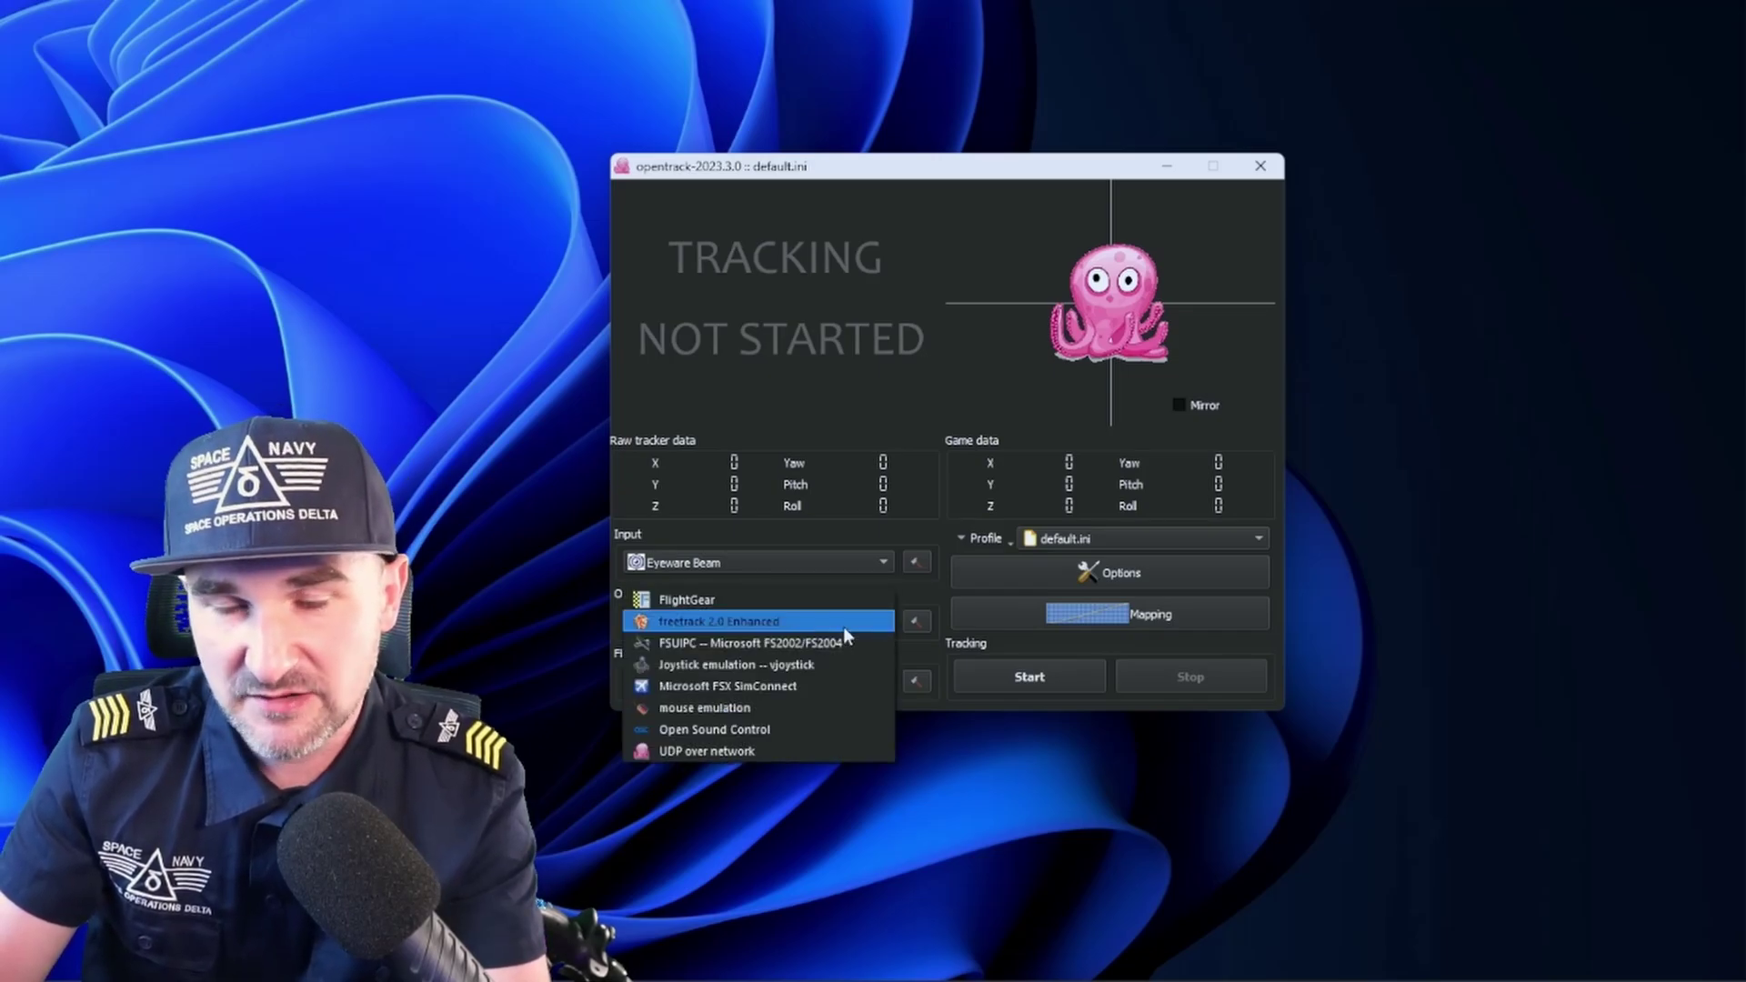
pyautogui.scroll(-2, 843, 626)
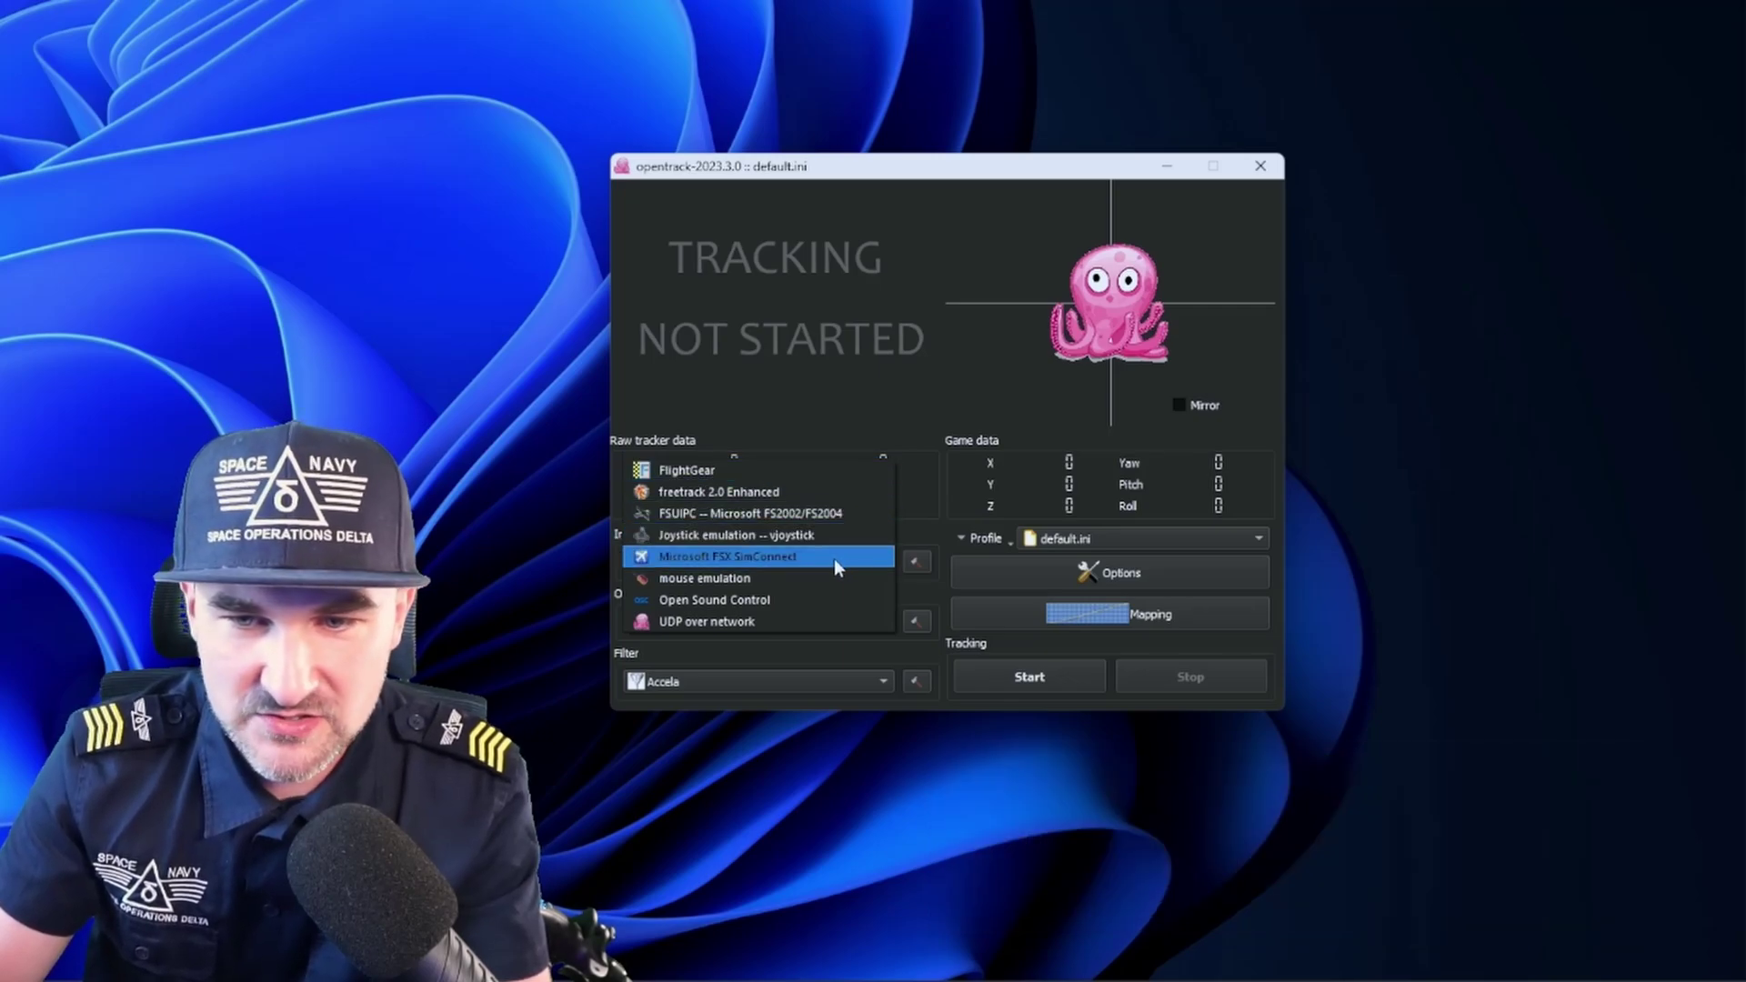
pyautogui.click(790, 623)
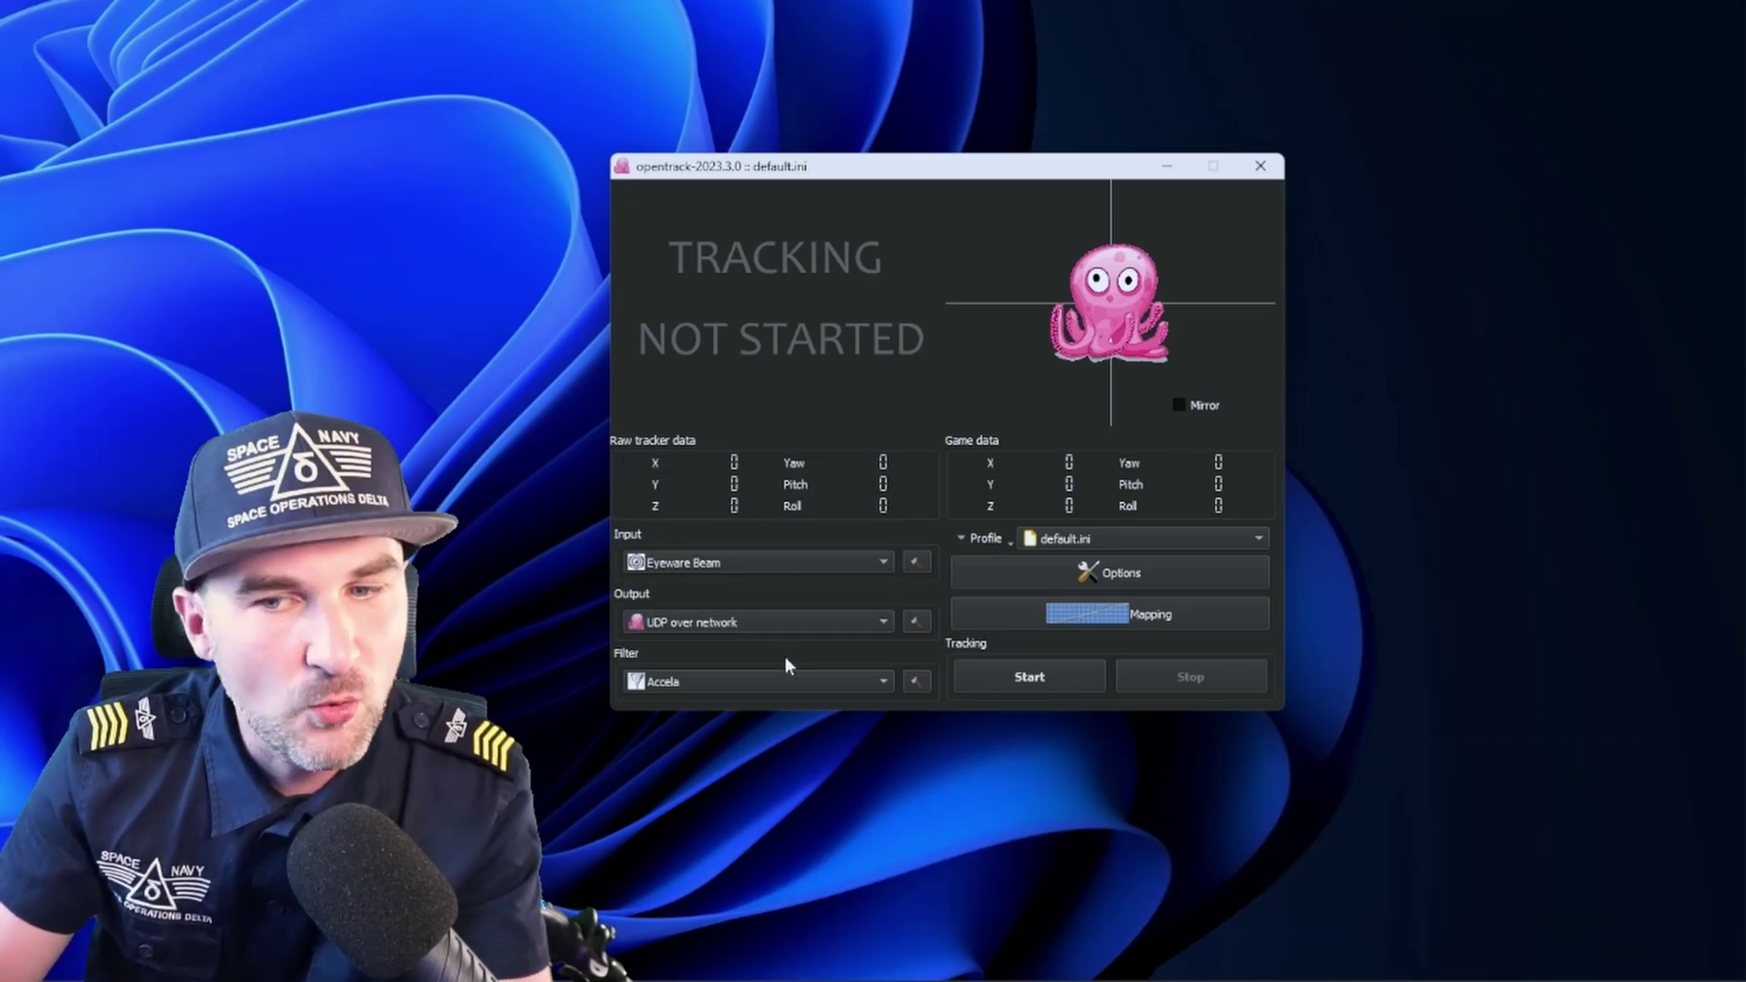
pyautogui.click(1055, 682)
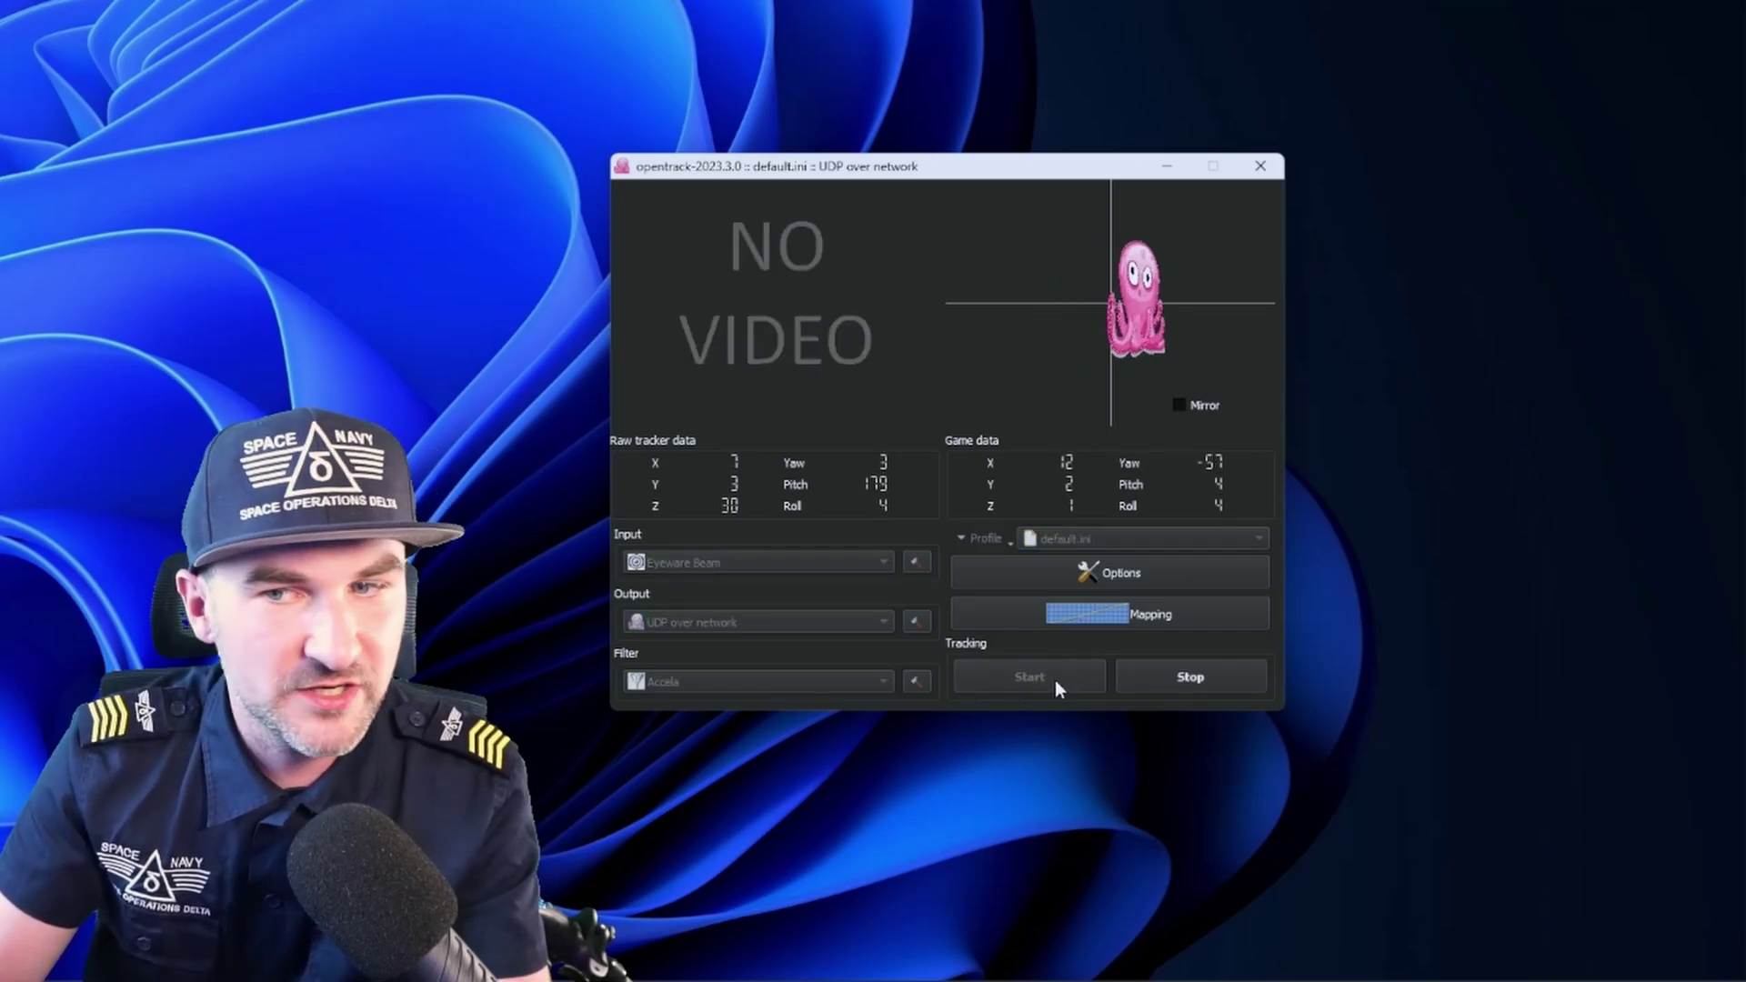
# Step: Open the mapping properties and review the response curves for the yaw, pitch, roll and X axes
pyautogui.click(1189, 620)
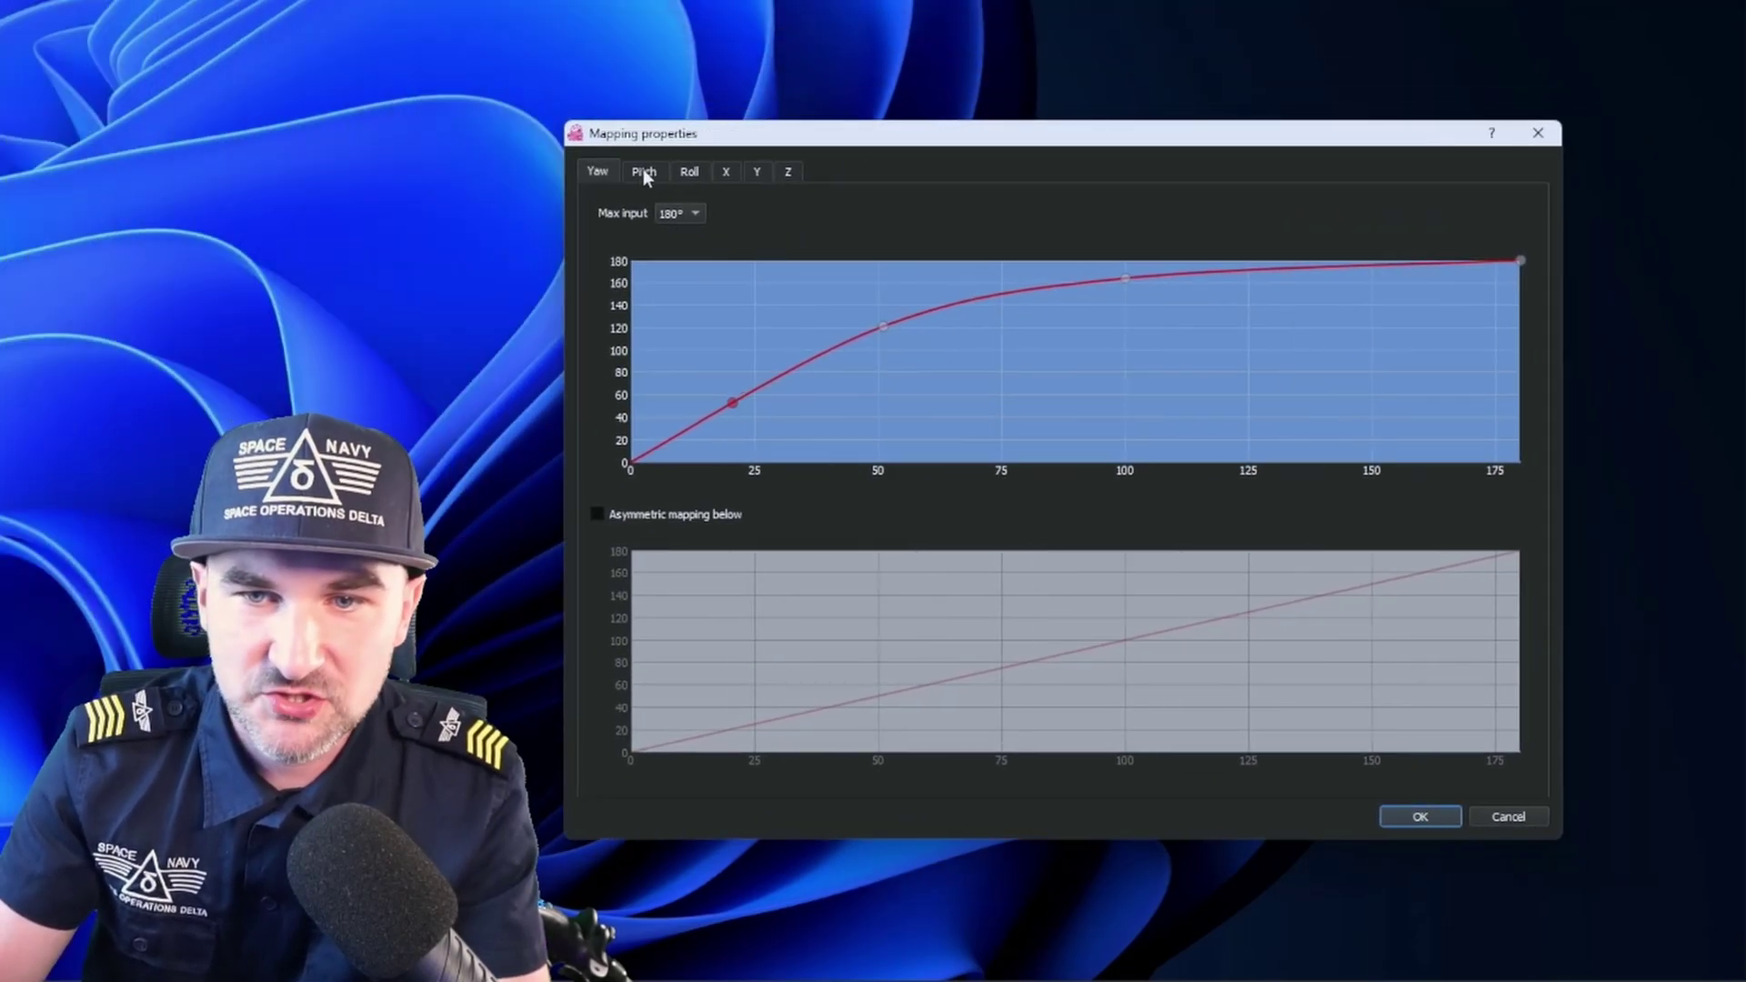
pyautogui.click(691, 172)
pyautogui.click(725, 172)
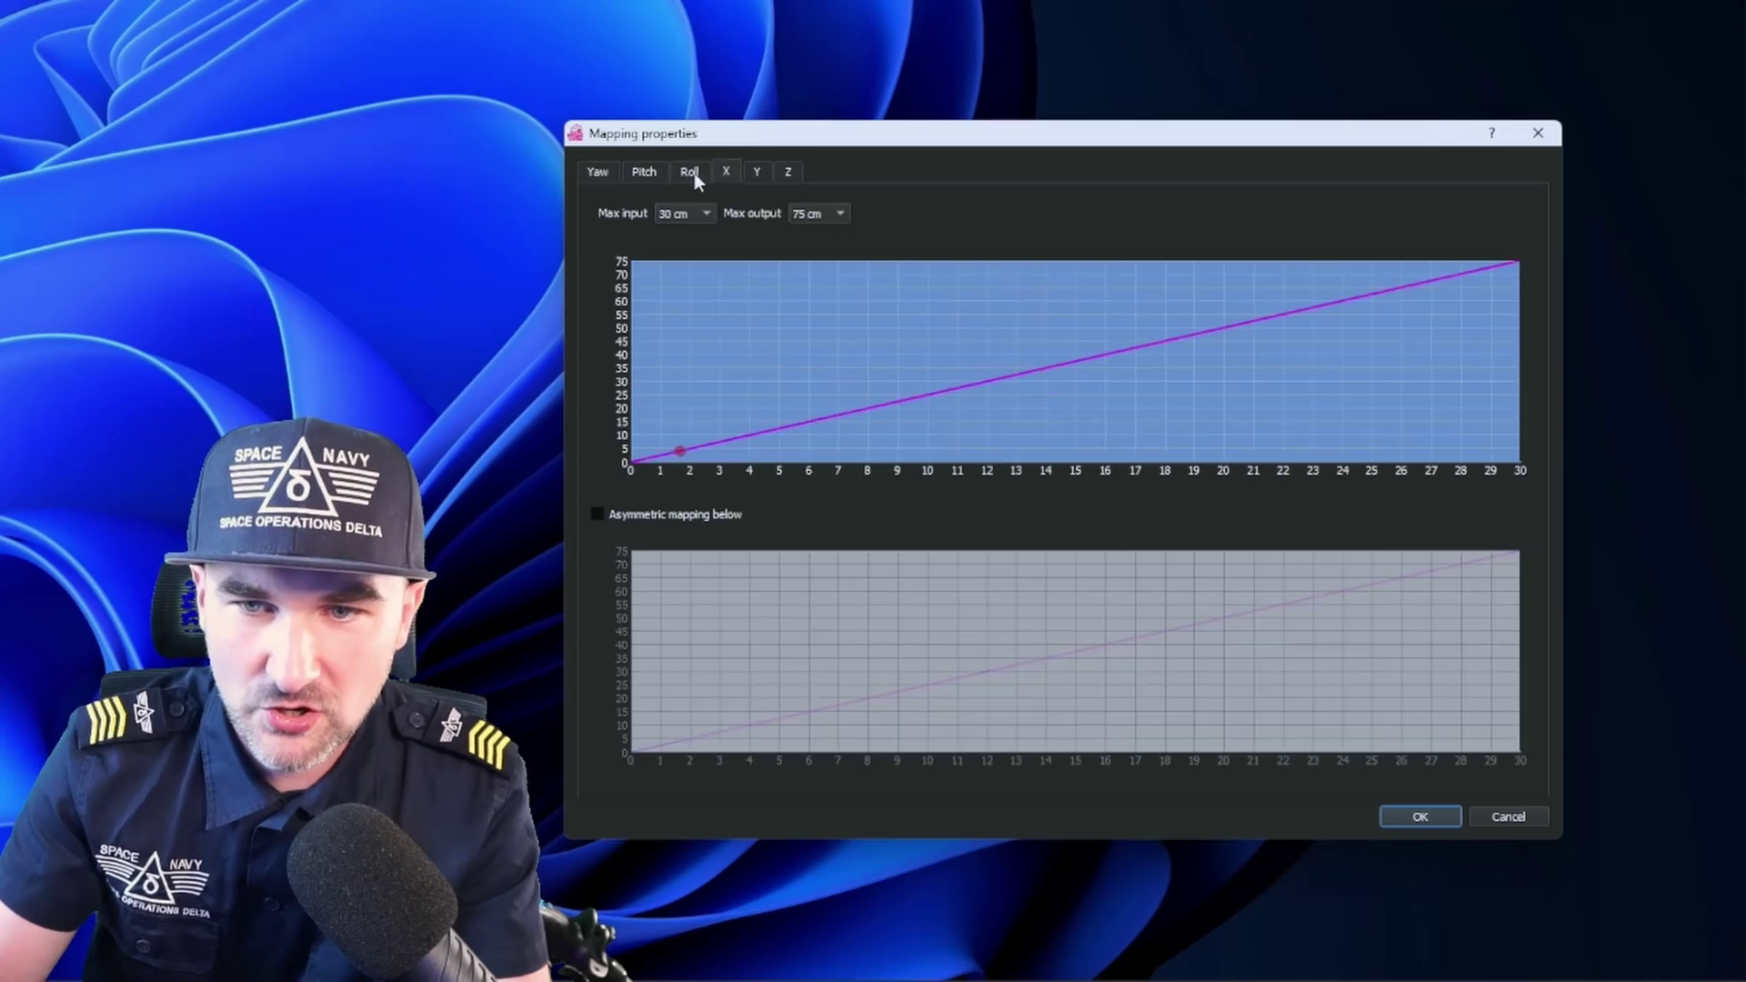
pyautogui.click(608, 177)
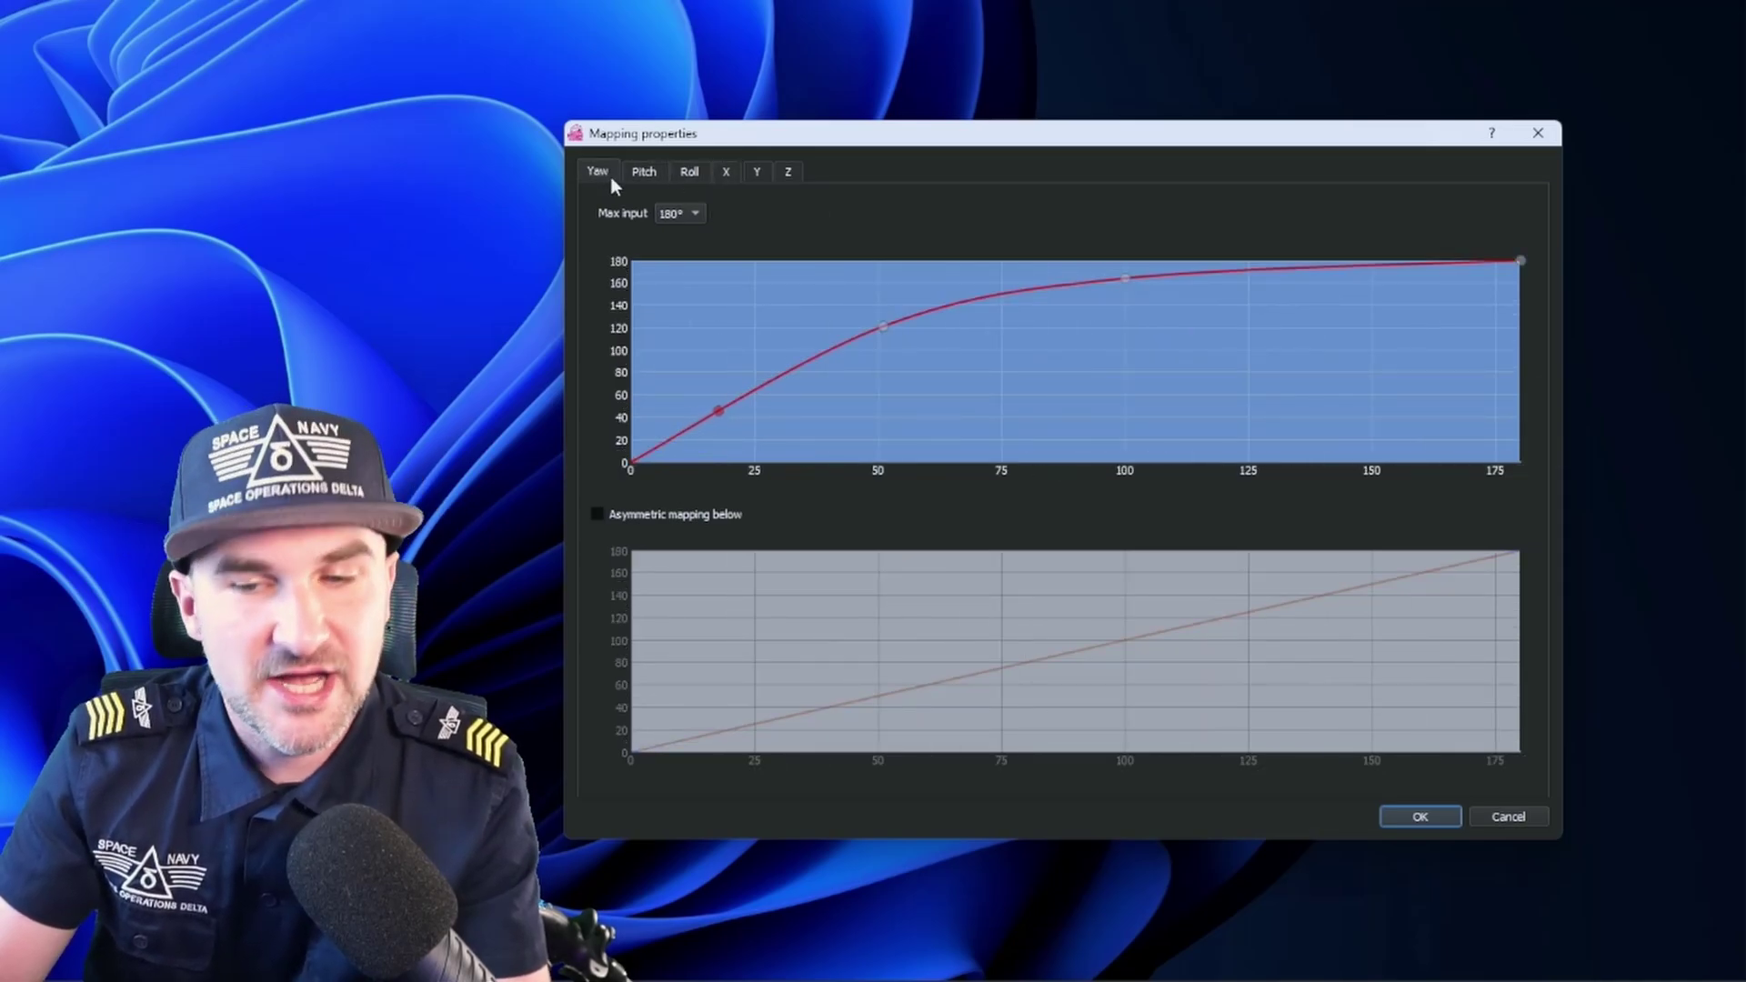
pyautogui.click(645, 176)
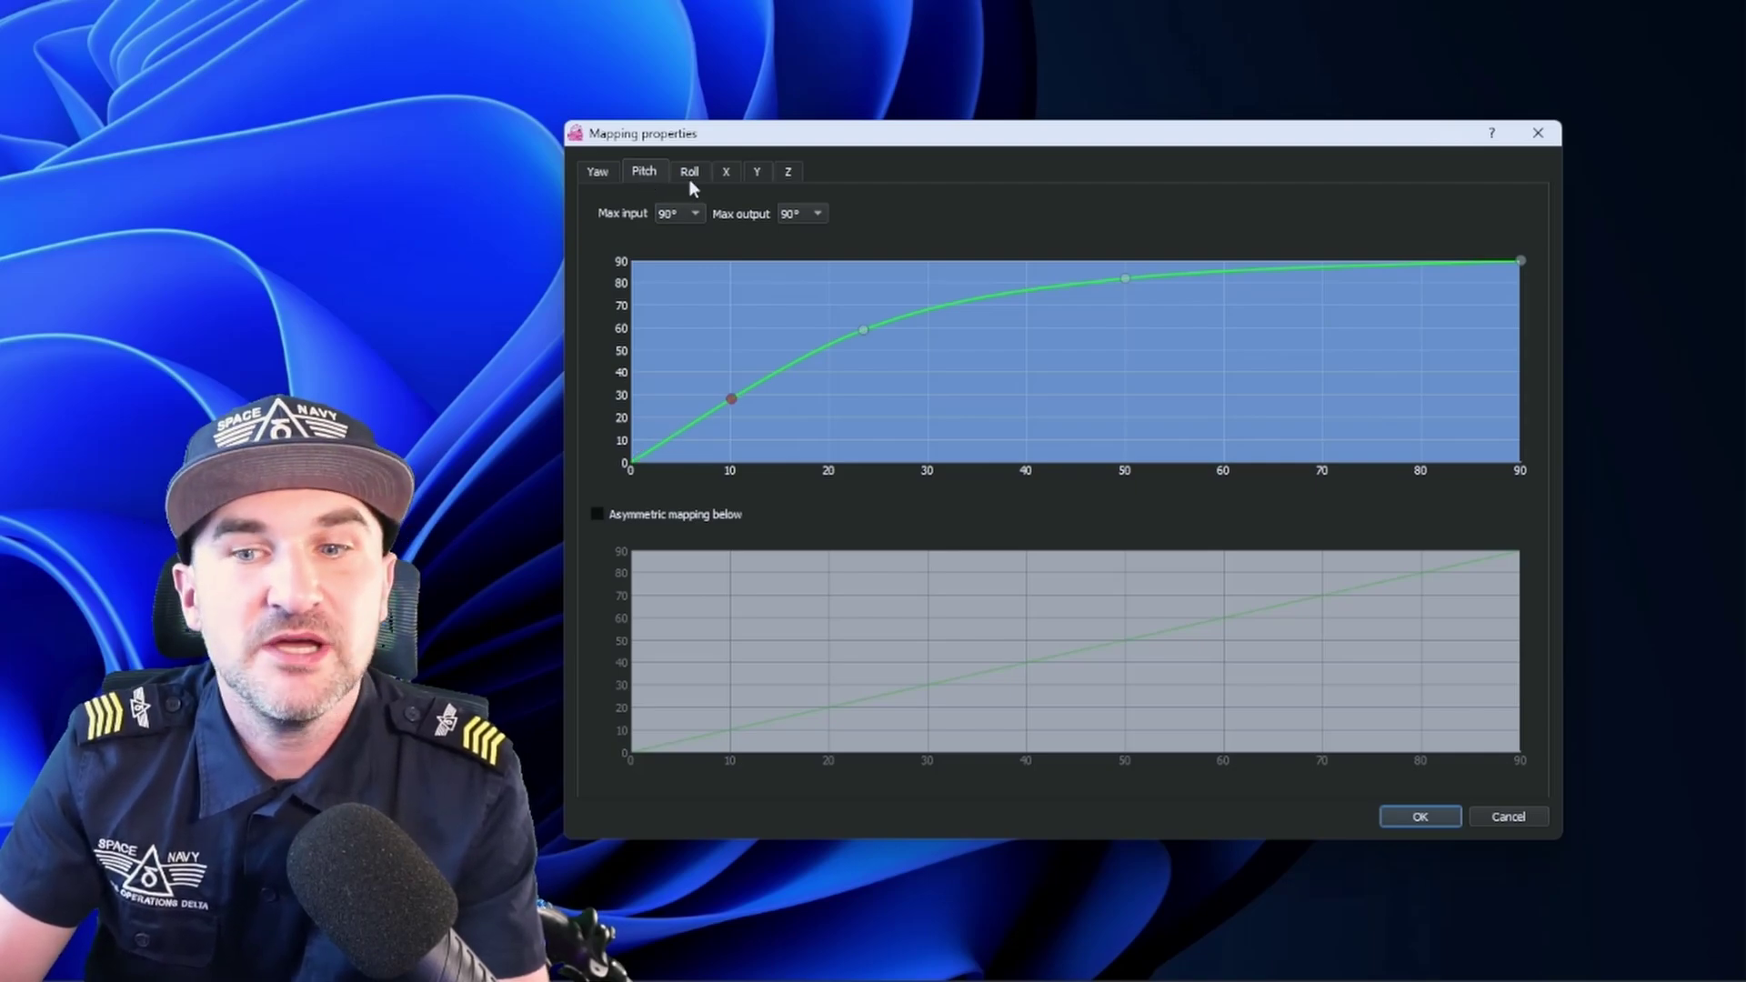
pyautogui.click(689, 178)
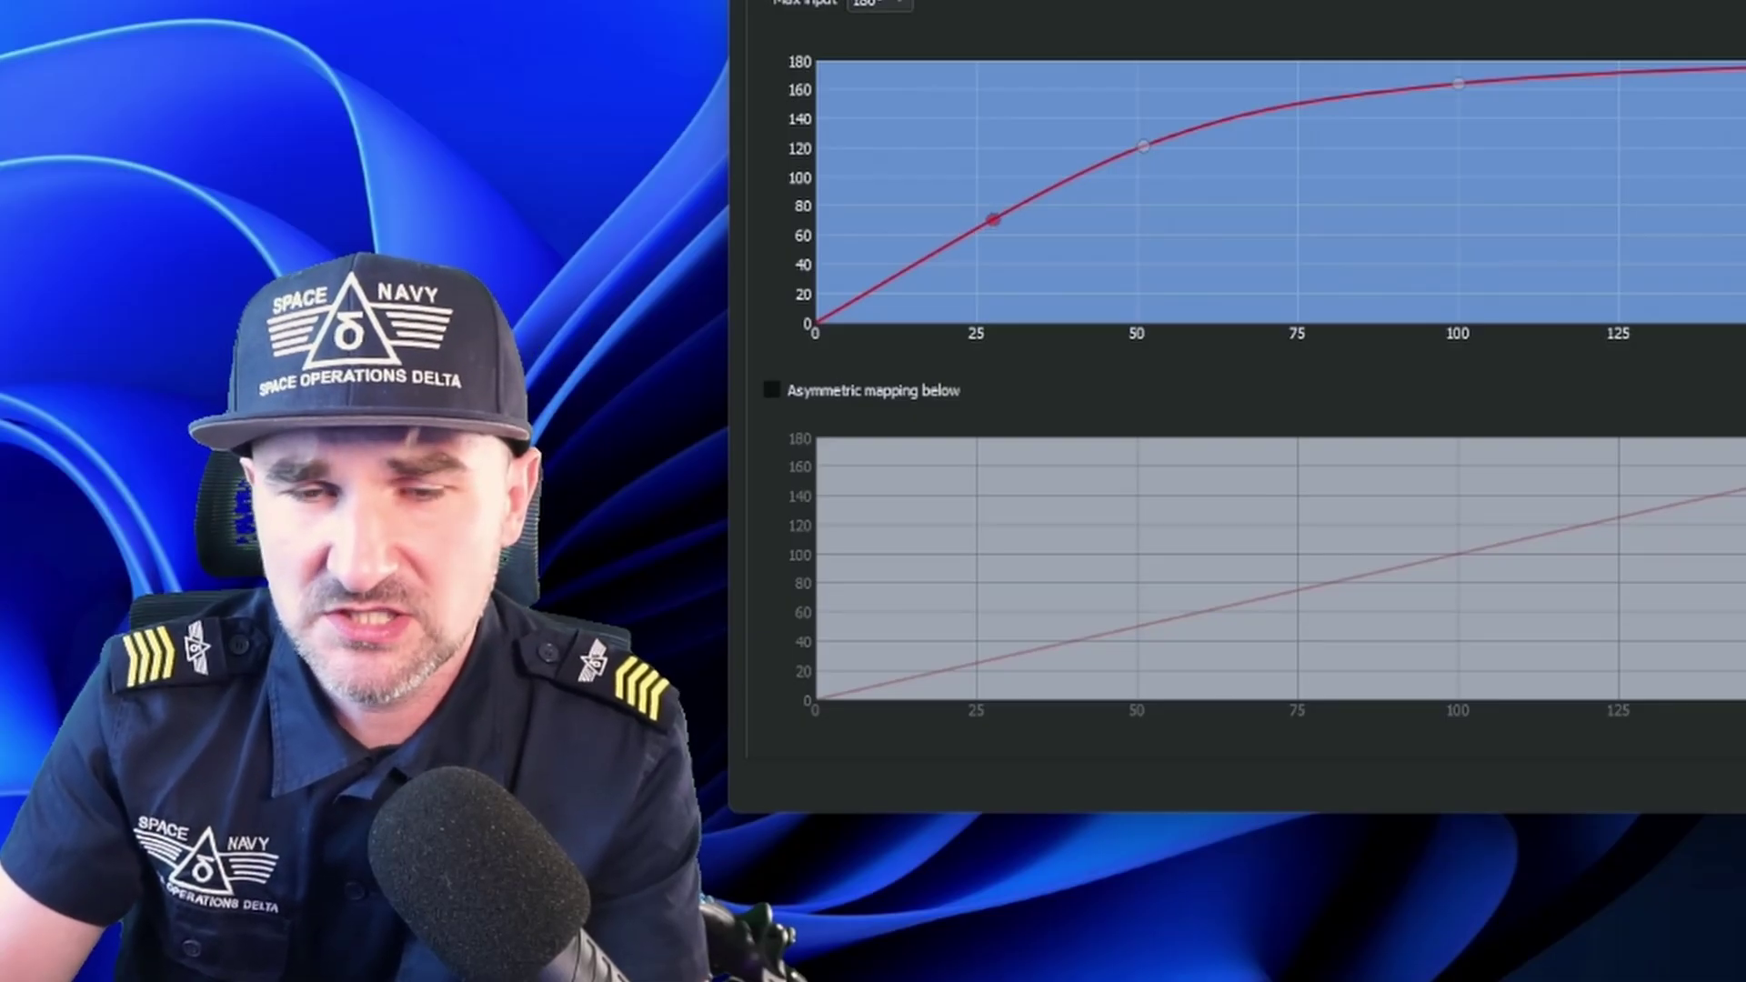
# Step: Open the tracking options and review the global shortcuts for centering, starting and stopping tracking
pyautogui.moveTo(1151, 140); pyautogui.dragTo(1018, 140)
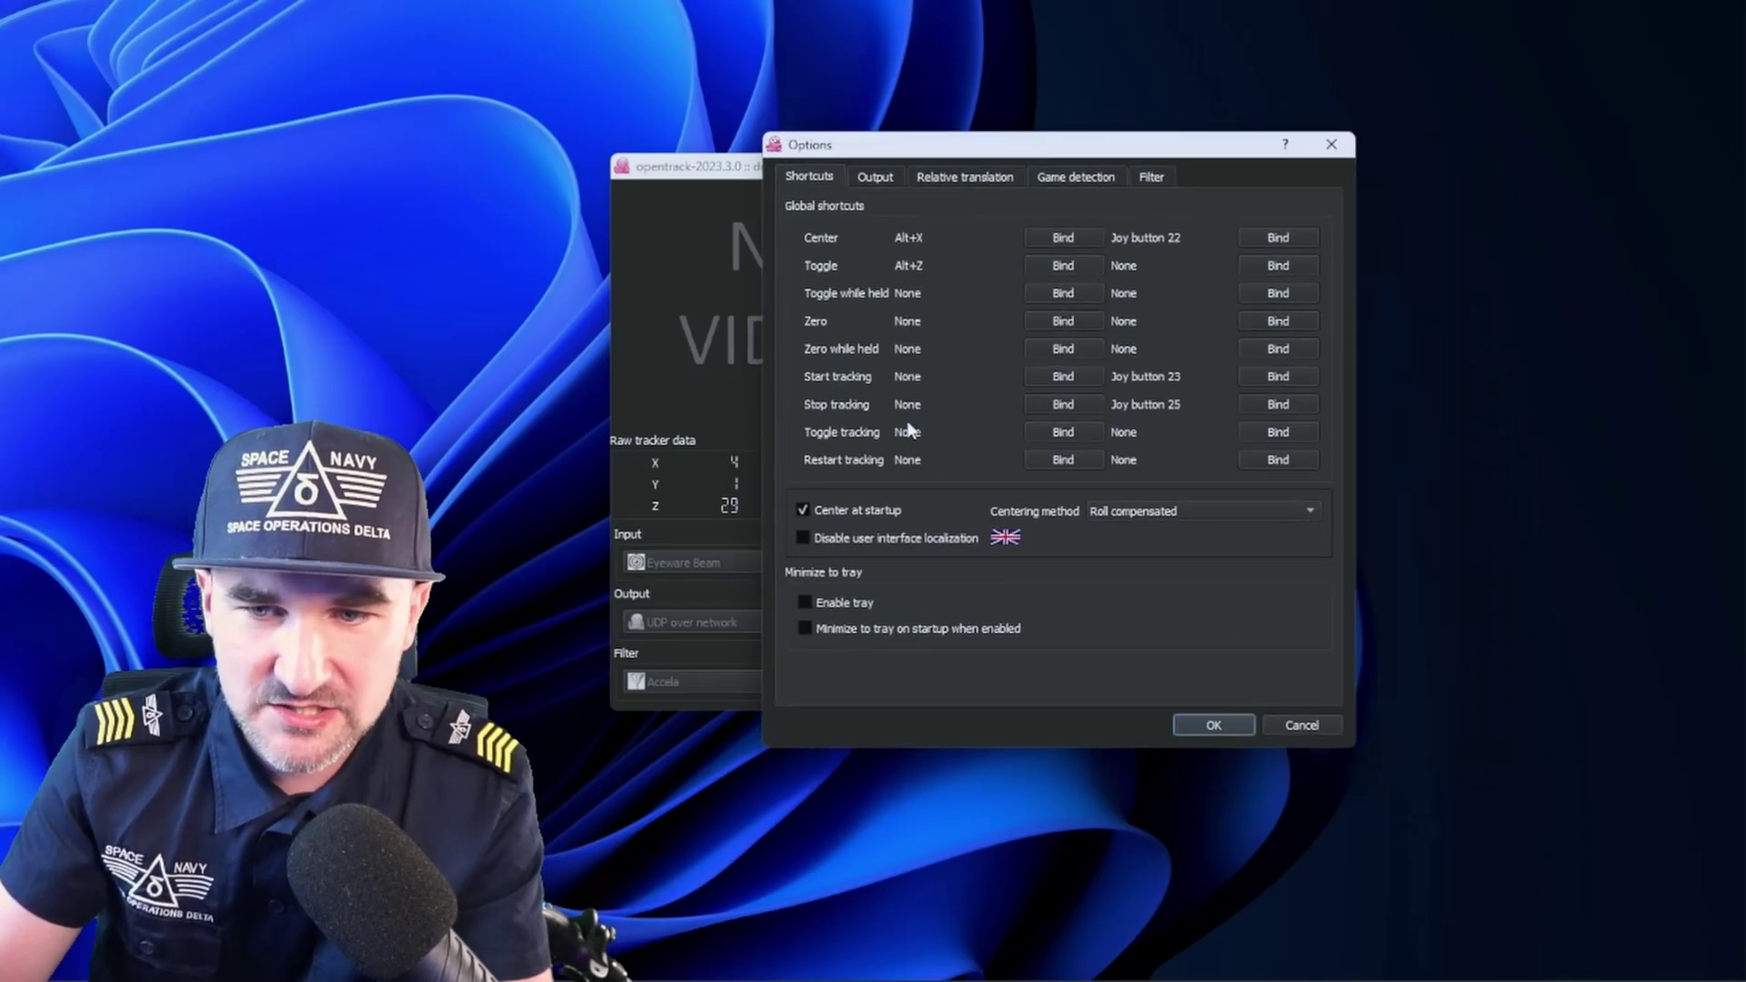
pyautogui.moveTo(1014, 150); pyautogui.dragTo(971, 153)
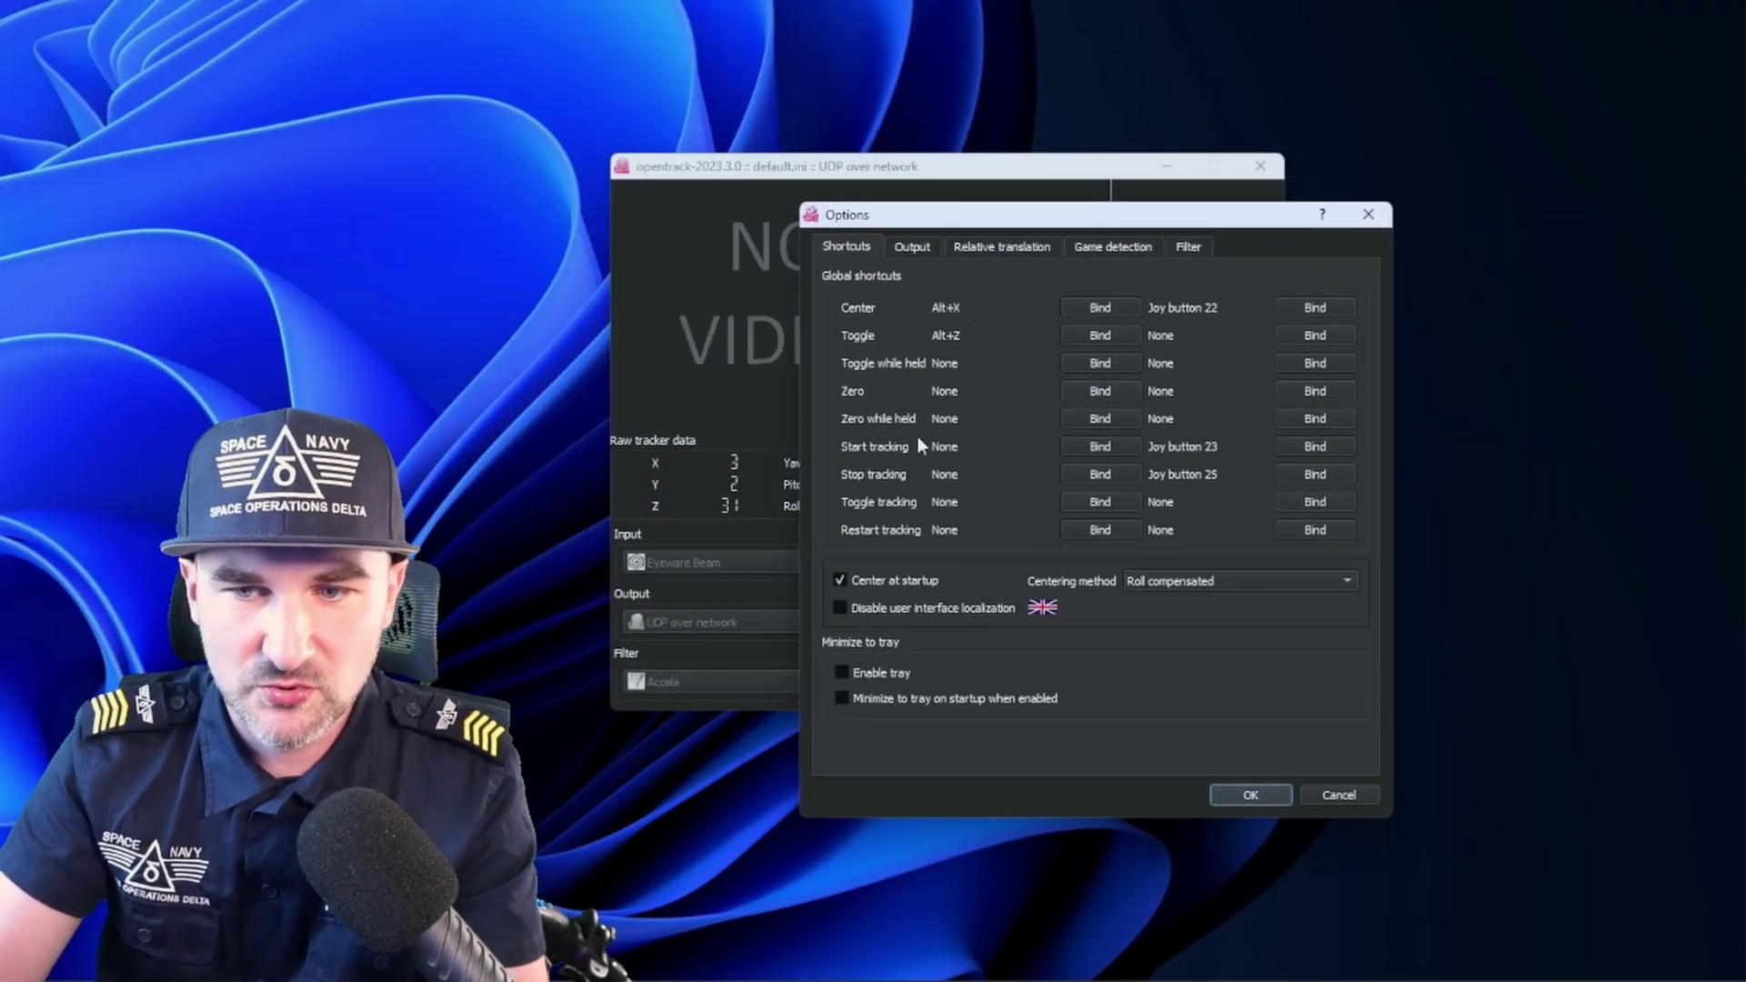
pyautogui.moveTo(1130, 224); pyautogui.dragTo(1075, 207)
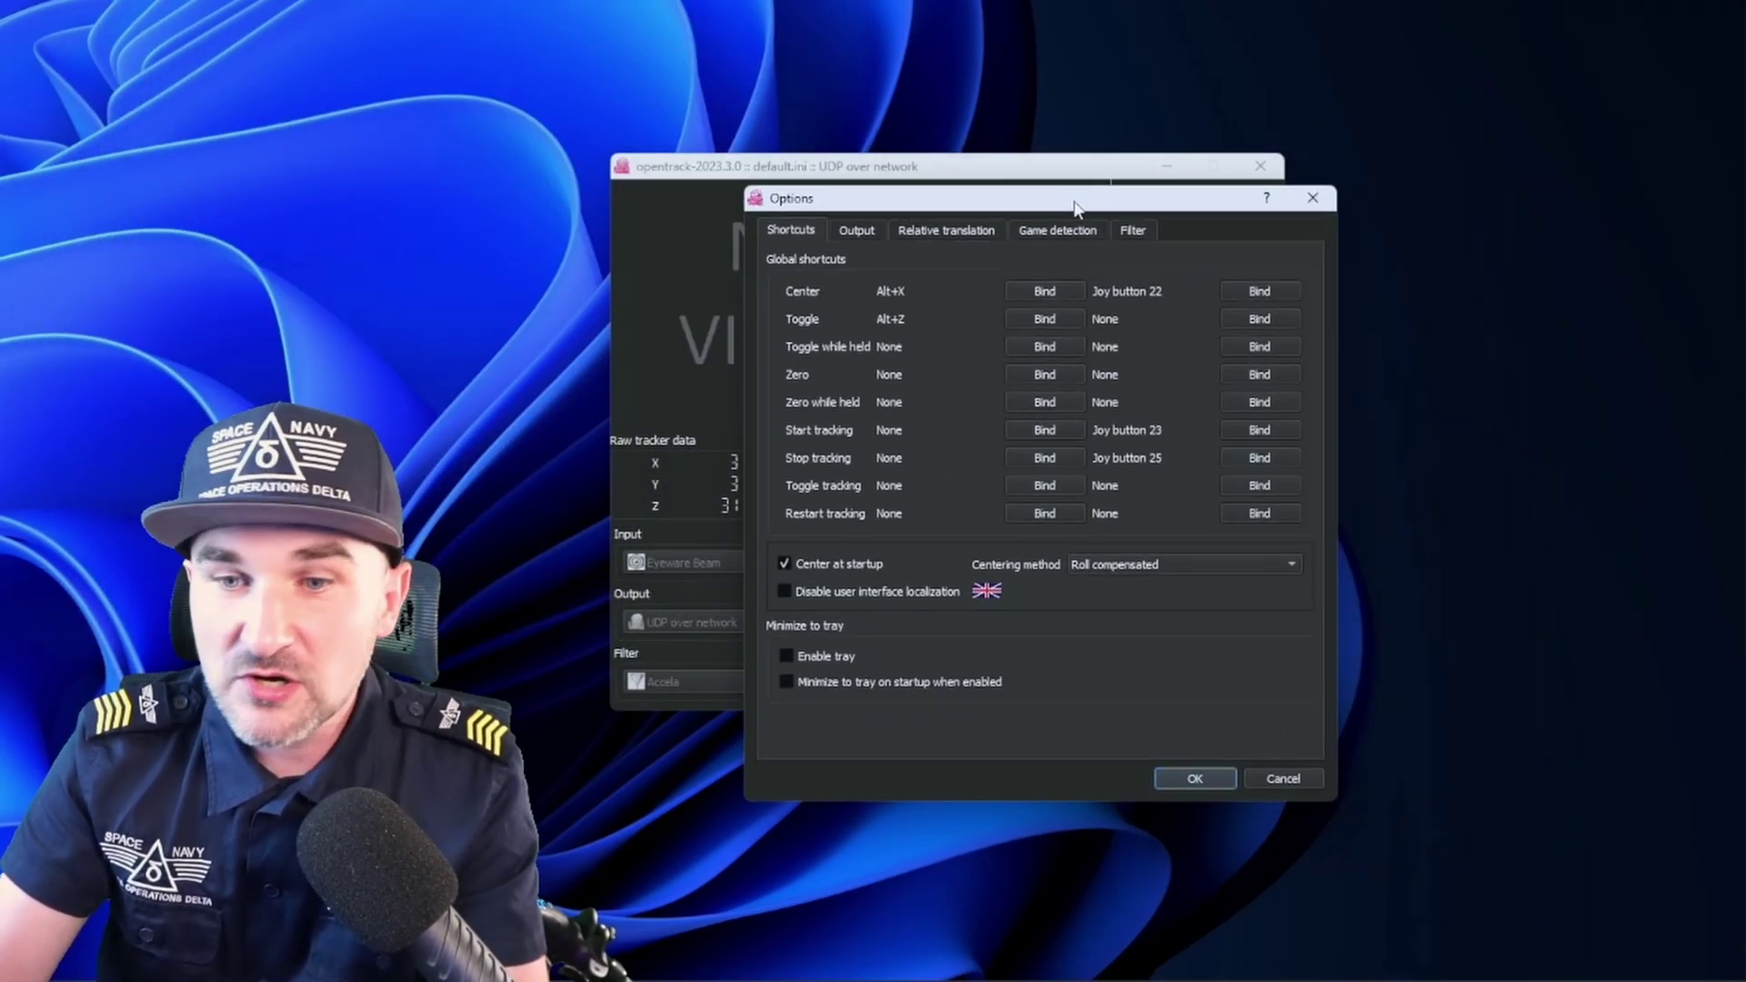